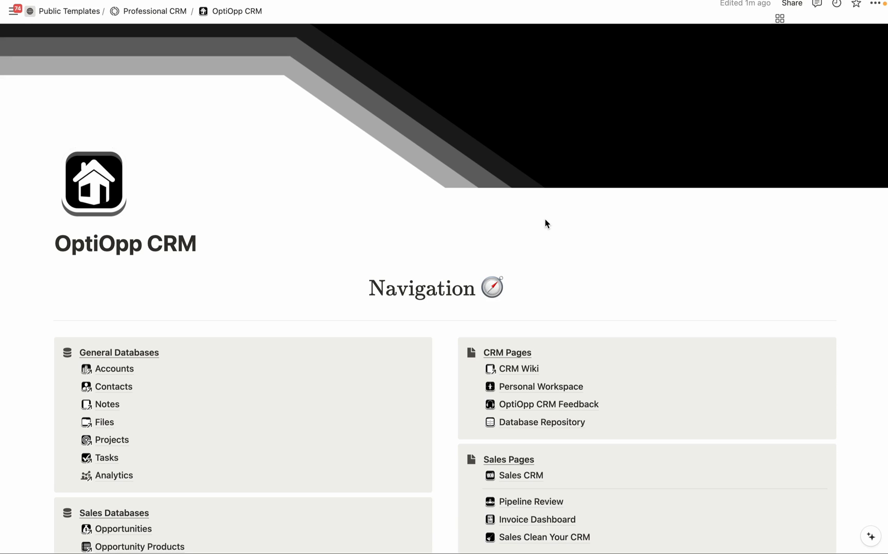
# Scroll through the OptiOpp CRM home page's contents.
pyautogui.scroll(-1, 545, 224)
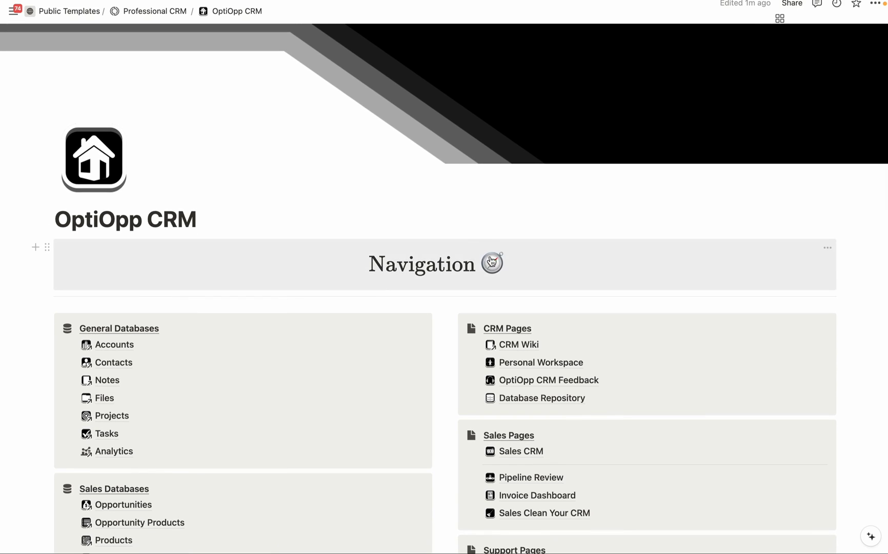
pyautogui.scroll(-5, 501, 200)
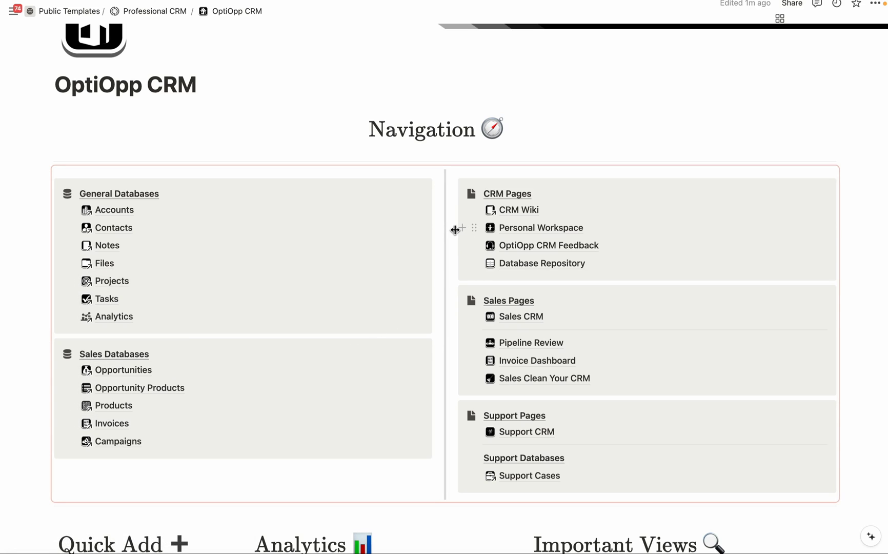
pyautogui.scroll(-4, 455, 233)
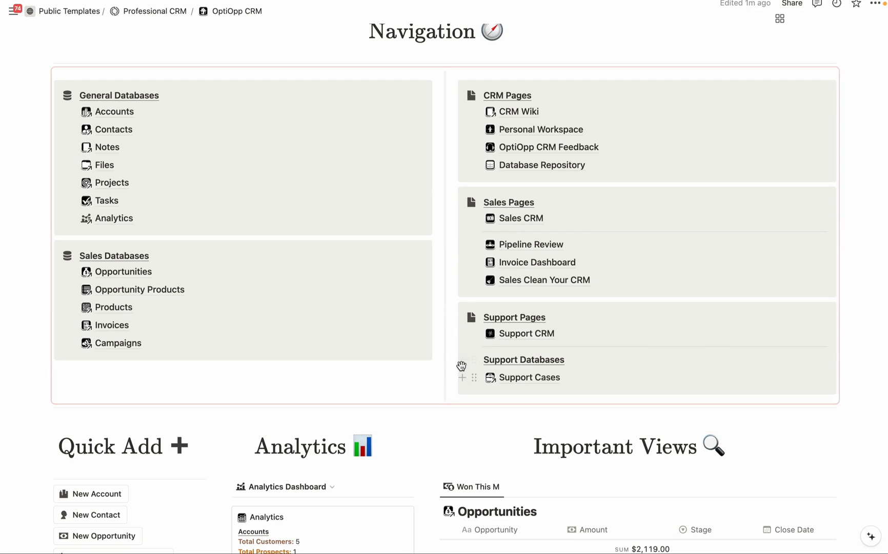
pyautogui.scroll(4, 467, 368)
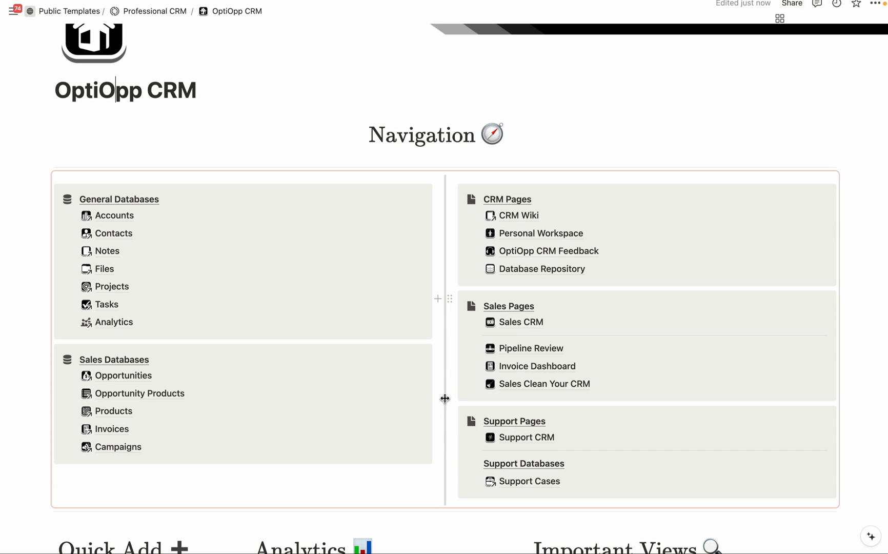
# Select and deselect the synced navigation block, then open the OptiOpp CRM Feedback page.
pyautogui.click(445, 399)
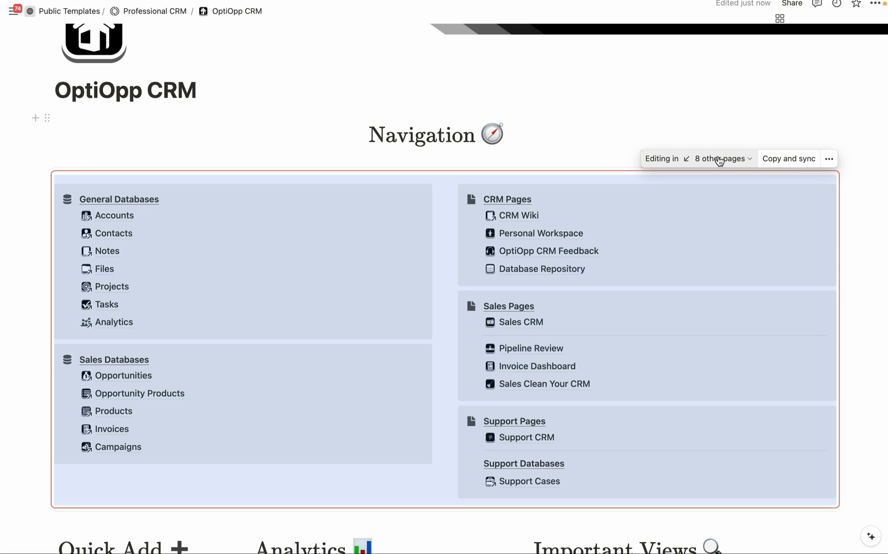
pyautogui.click(538, 87)
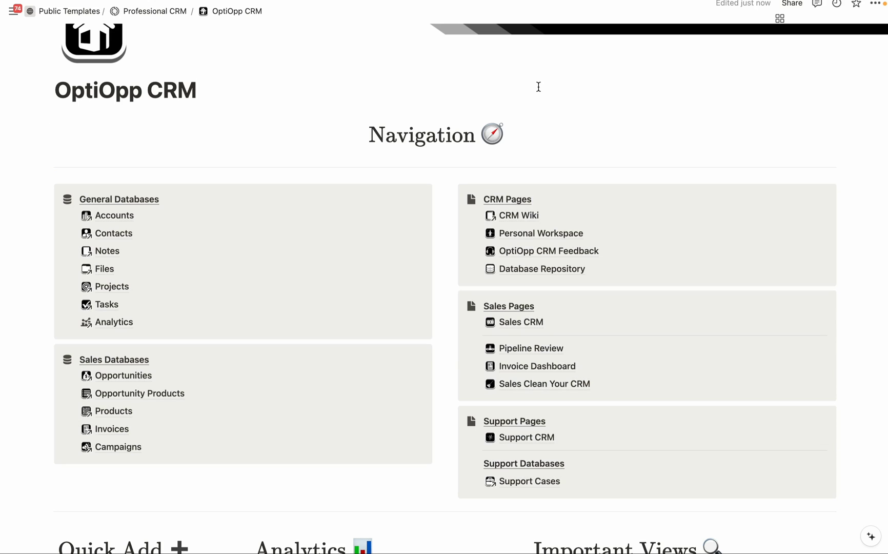
pyautogui.moveTo(548, 250)
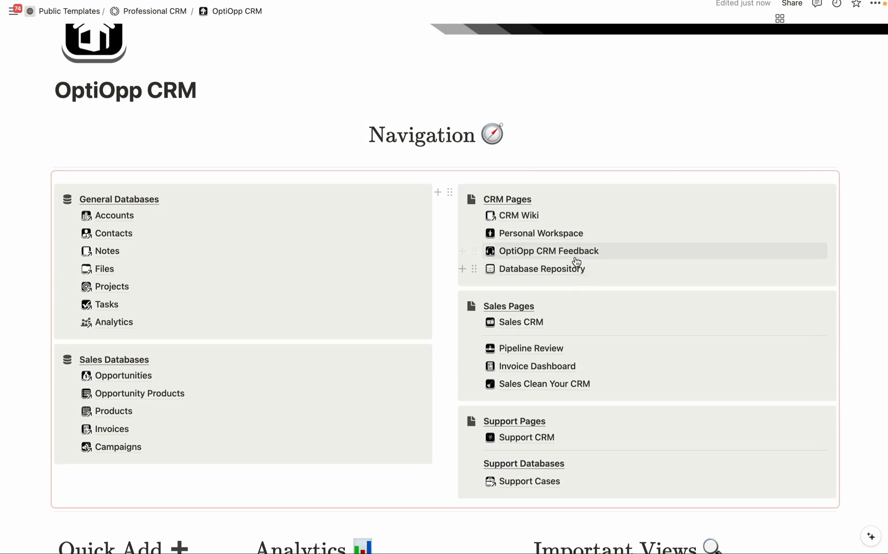
pyautogui.click(569, 257)
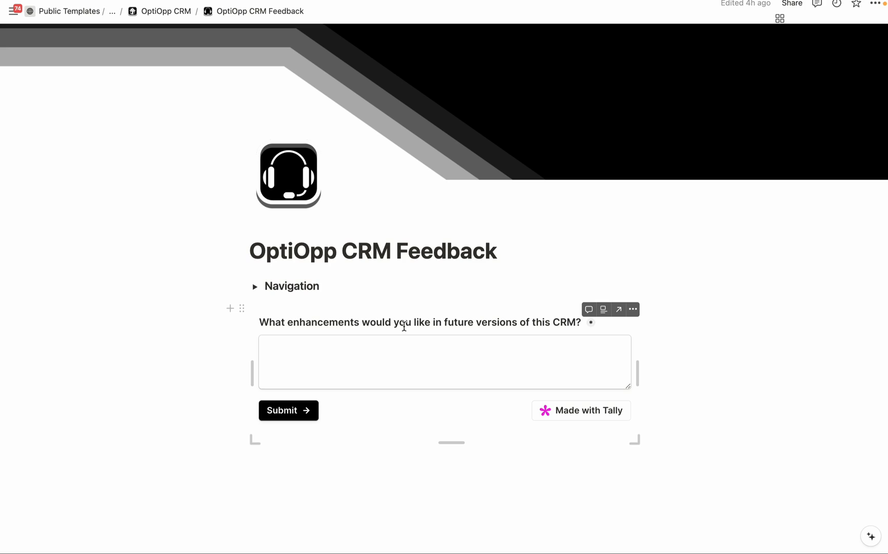
# Return to OptiOpp CRM and scroll through Quick Add, Analytics, Important Views and Overdue Invoices.
pyautogui.press('super+bracketleft')
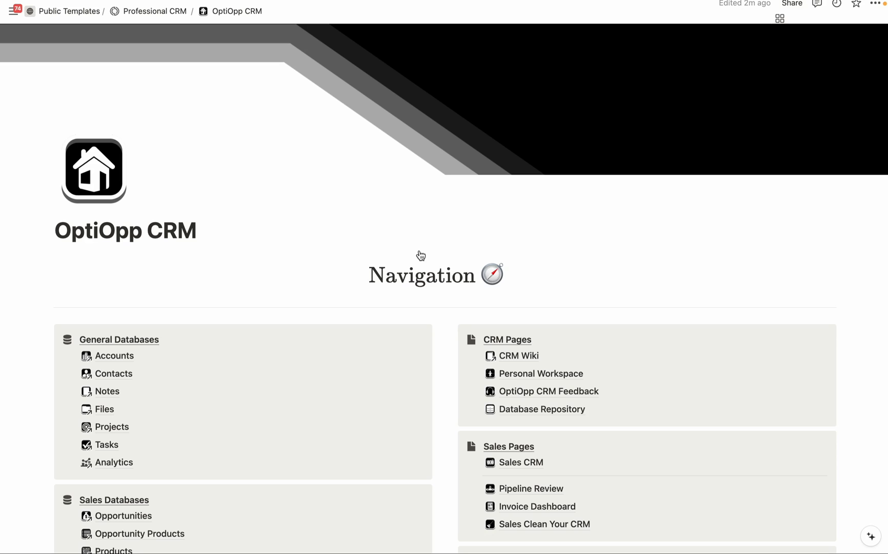
pyautogui.scroll(-1, 420, 255)
pyautogui.scroll(-3, 420, 254)
pyautogui.scroll(-4, 420, 255)
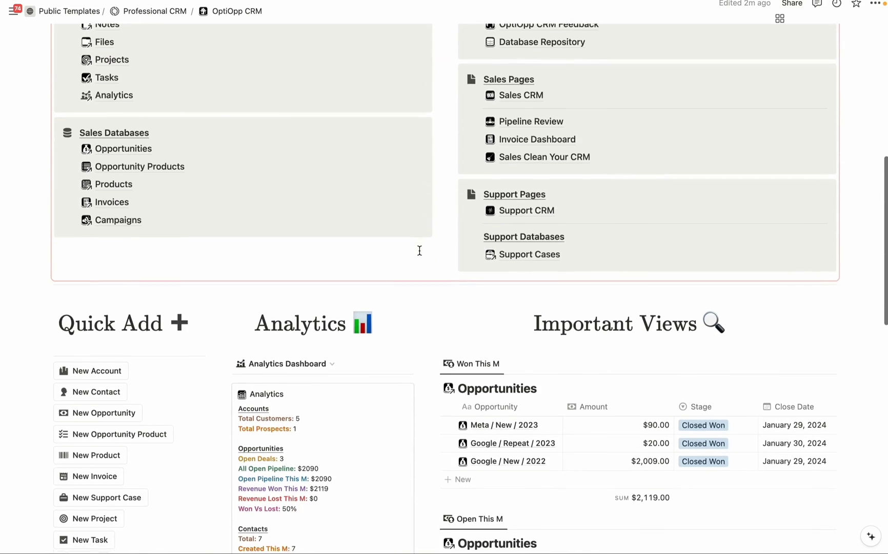
pyautogui.scroll(-4, 420, 251)
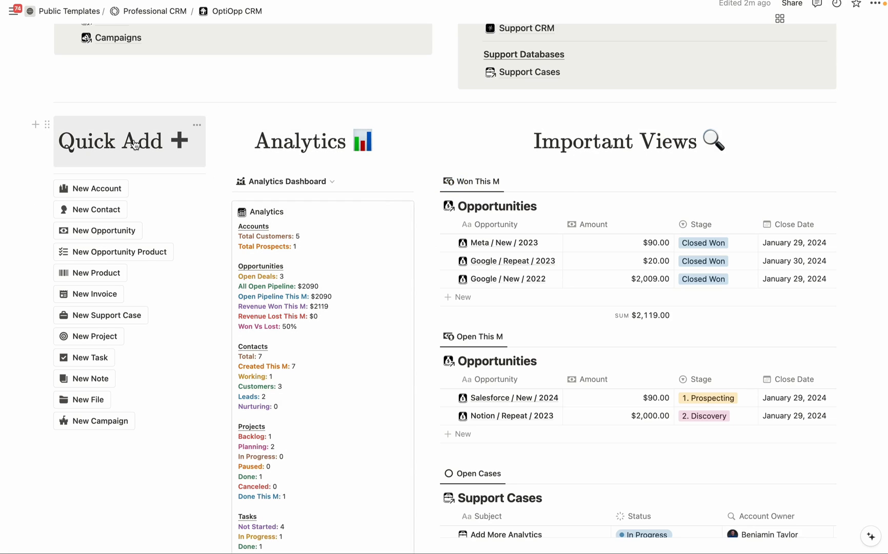
pyautogui.scroll(-2, 396, 183)
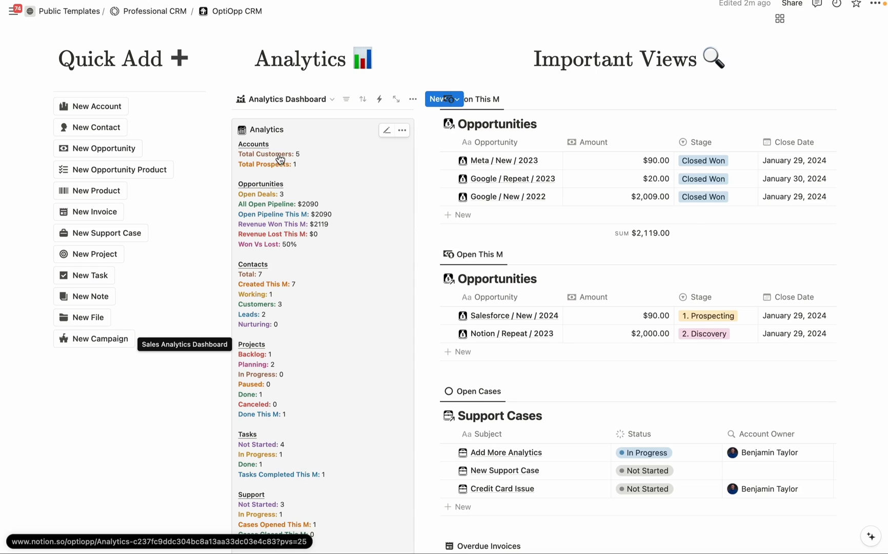
pyautogui.scroll(-1, 287, 174)
pyautogui.scroll(-1, 281, 161)
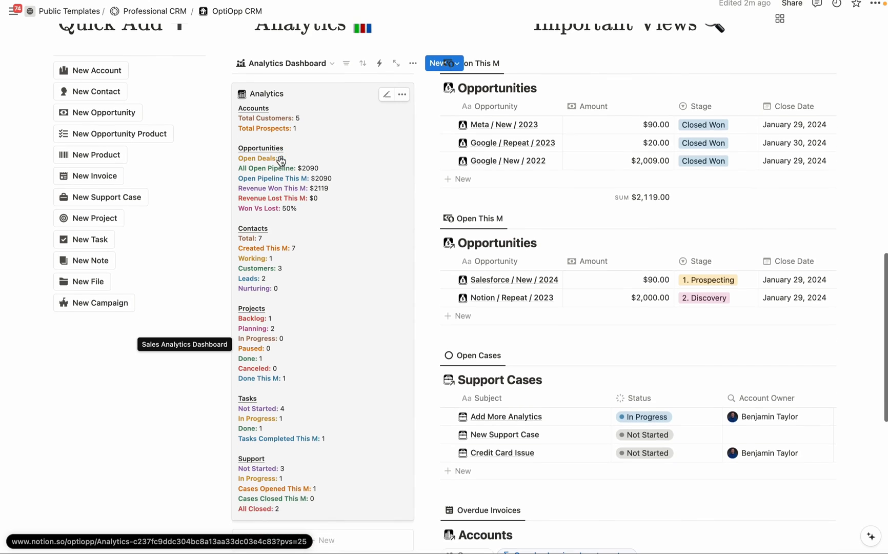
pyautogui.scroll(-1, 280, 205)
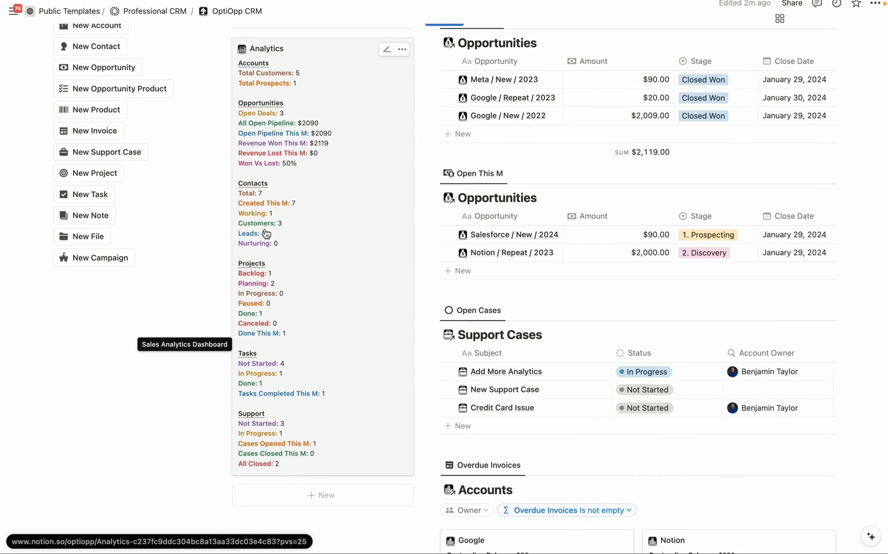
pyautogui.scroll(-1, 266, 234)
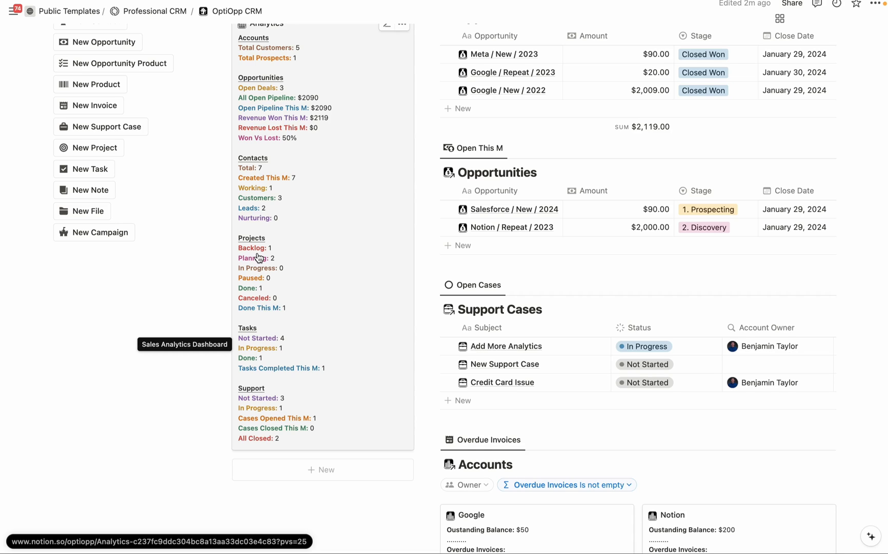
pyautogui.scroll(-5, 259, 258)
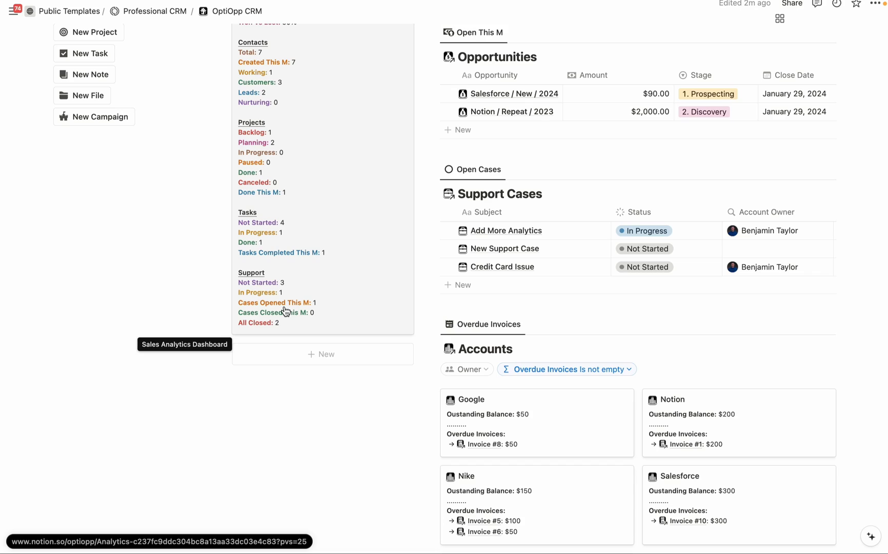
pyautogui.scroll(7, 286, 311)
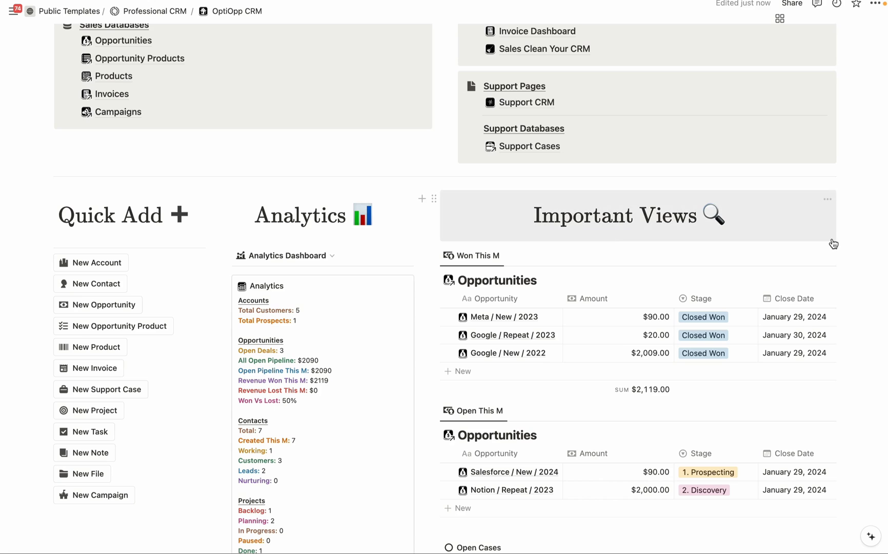
pyautogui.scroll(-1, 658, 380)
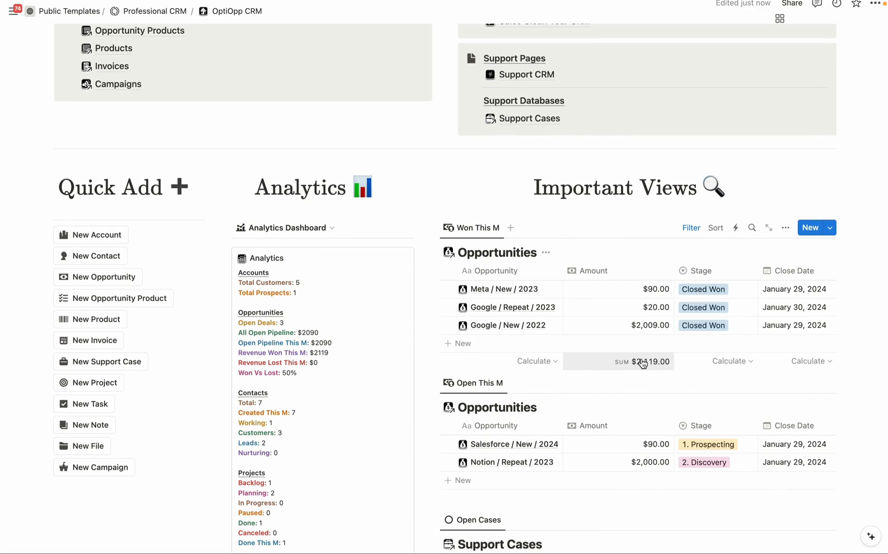
pyautogui.scroll(-3, 643, 363)
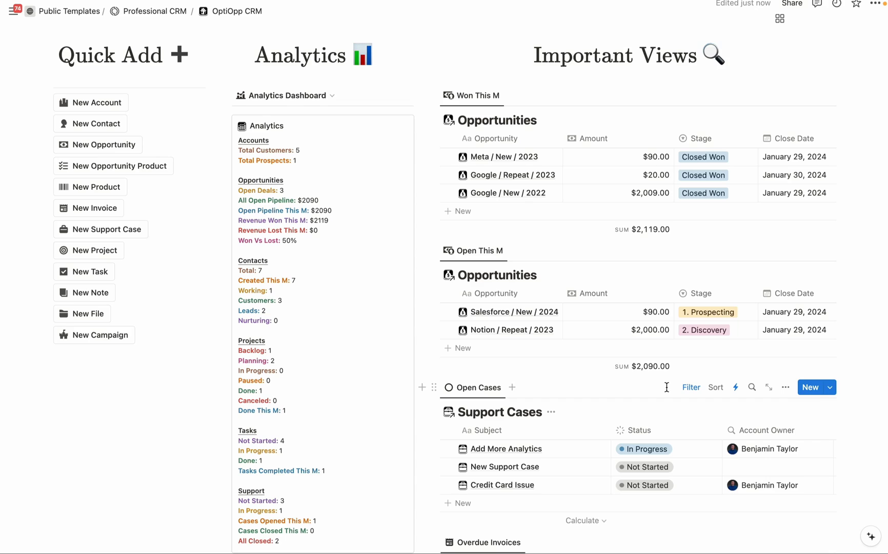
pyautogui.moveTo(656, 339)
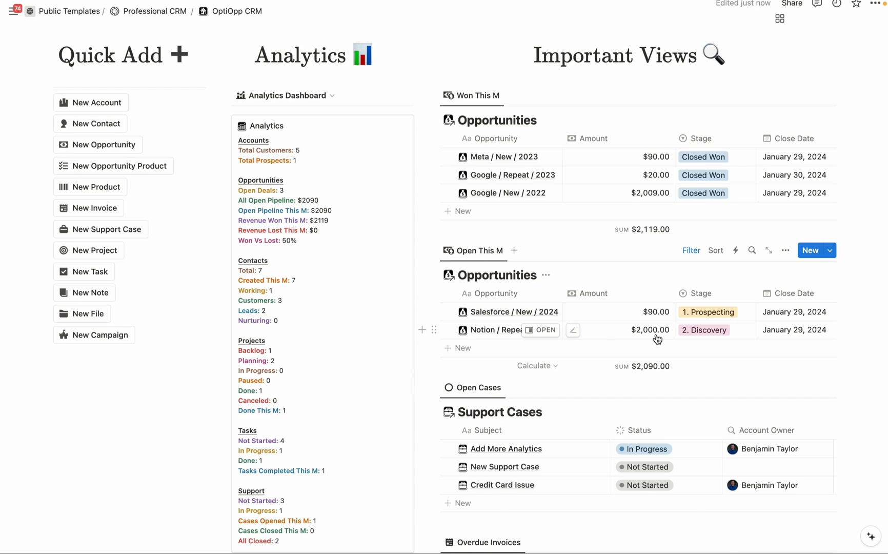
pyautogui.scroll(-3, 657, 339)
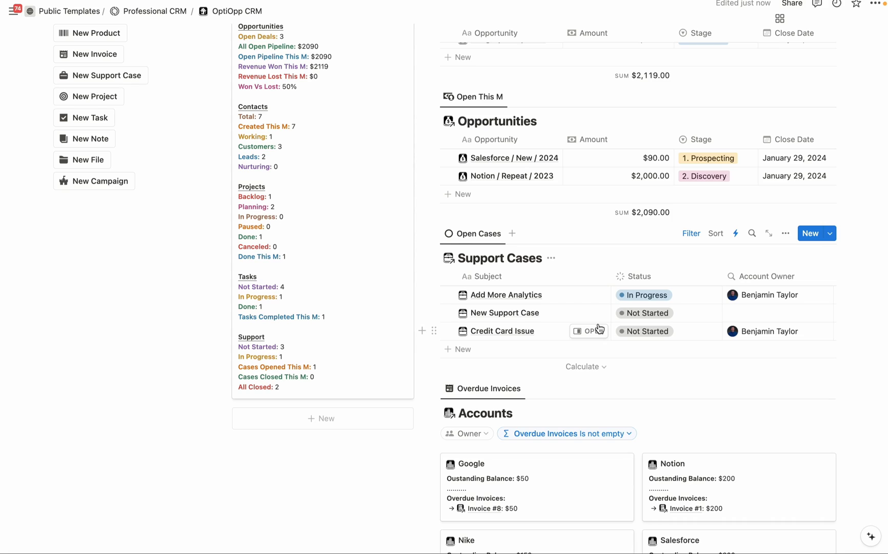
pyautogui.scroll(-3, 599, 328)
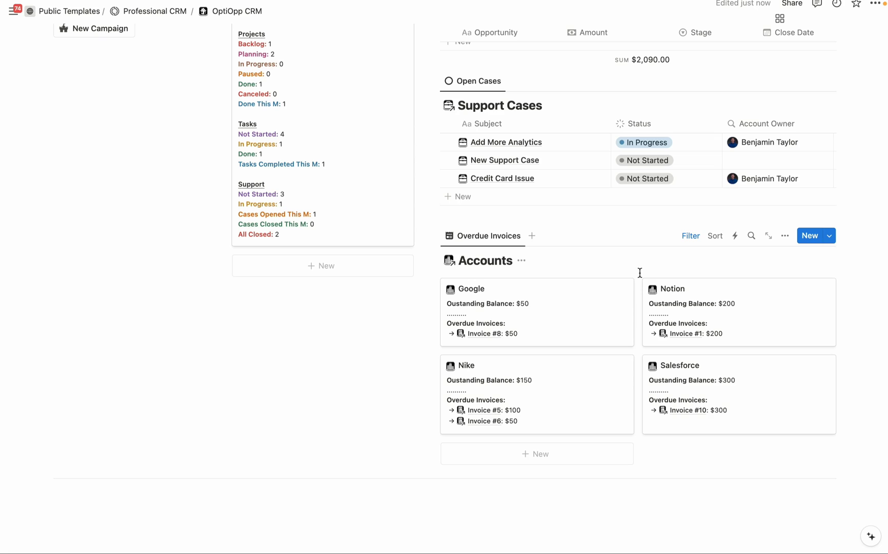
pyautogui.moveTo(504, 335)
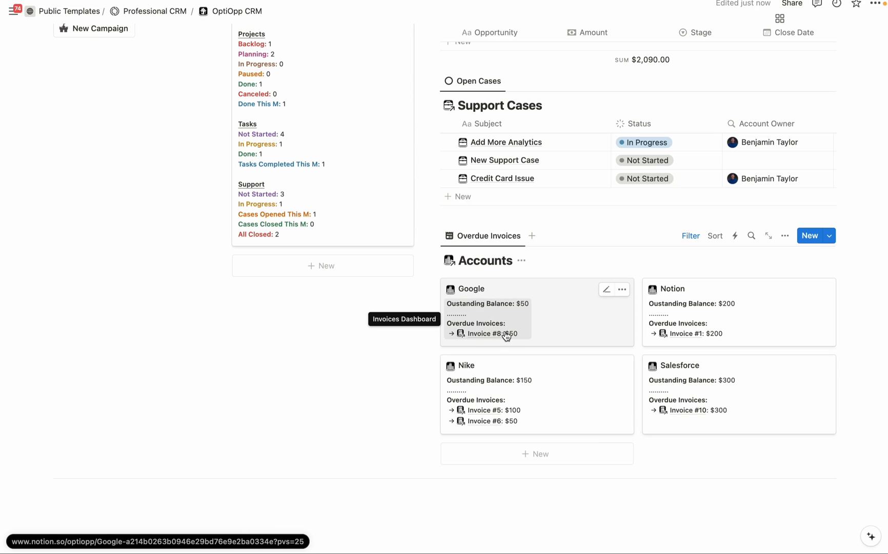
pyautogui.scroll(8, 128, 478)
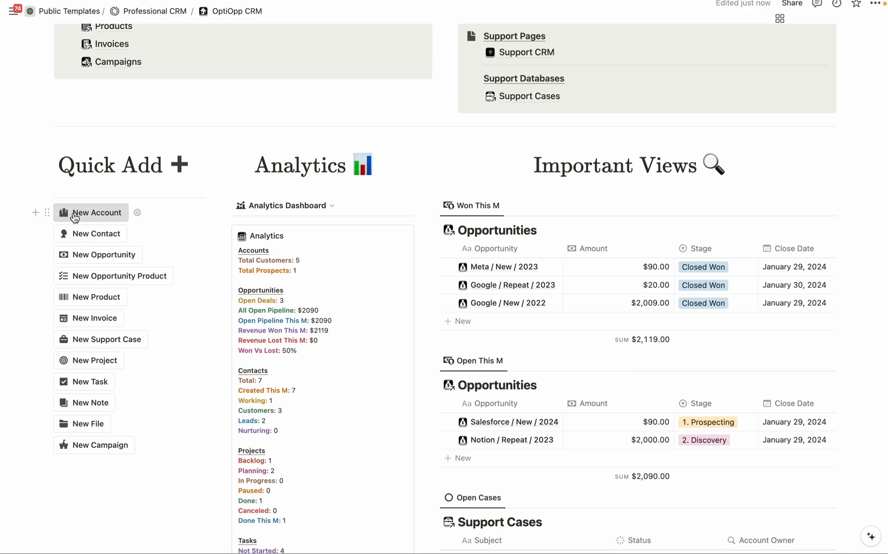
pyautogui.scroll(2, 74, 213)
pyautogui.scroll(3, 72, 215)
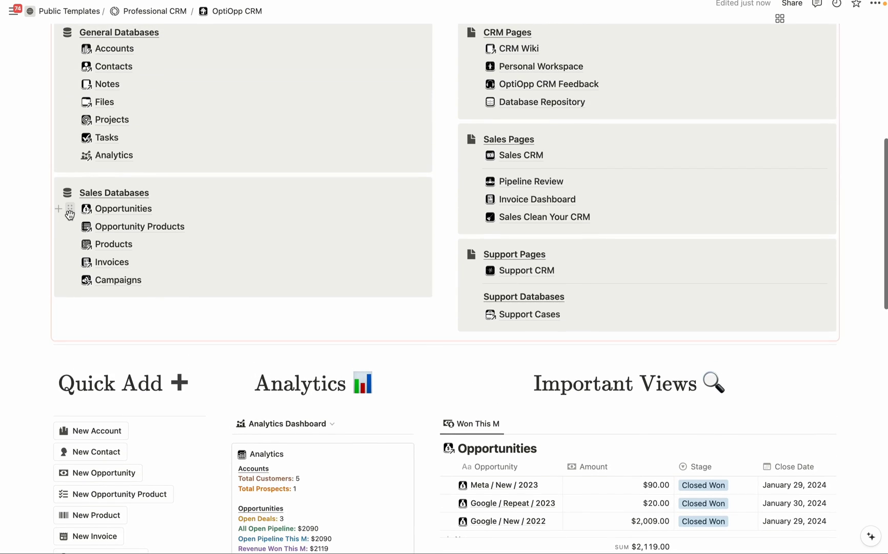
pyautogui.scroll(1, 440, 193)
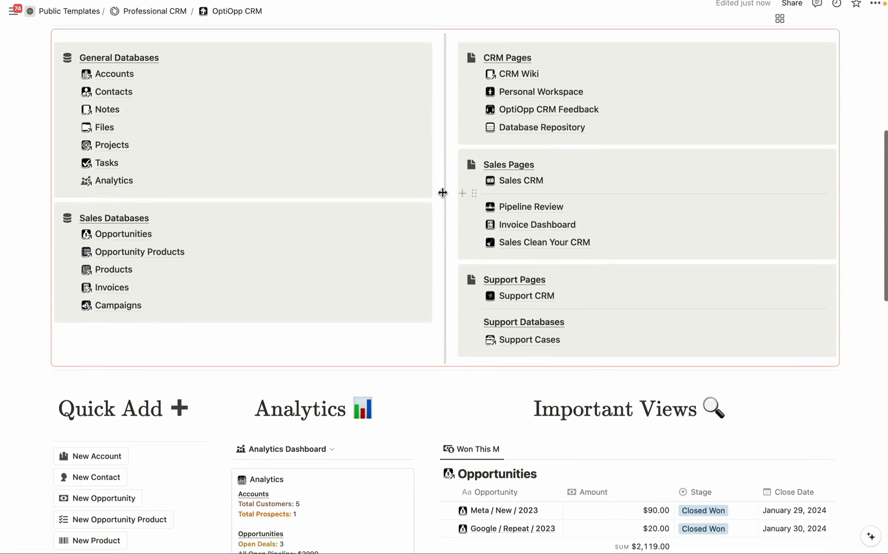
pyautogui.moveTo(520, 155)
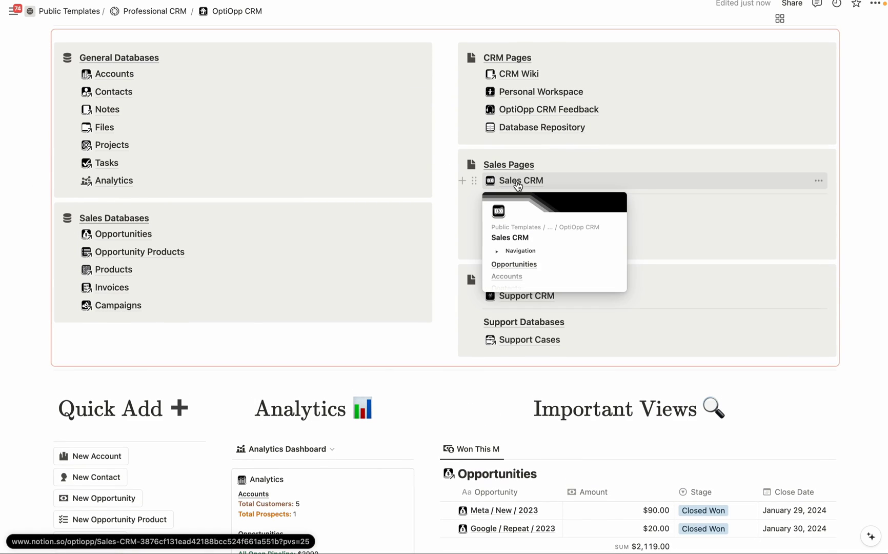
# Open the Sales CRM page and collapse its Navigation section.
pyautogui.click(518, 185)
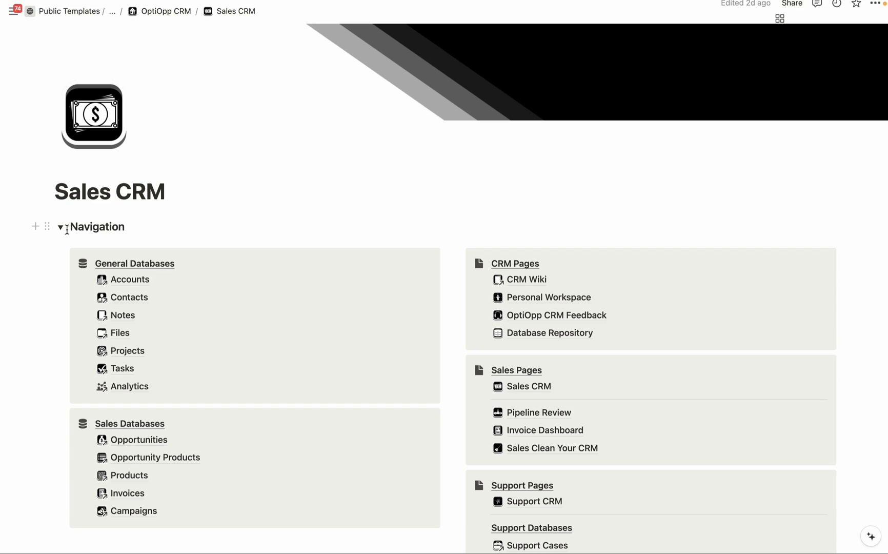
pyautogui.click(60, 228)
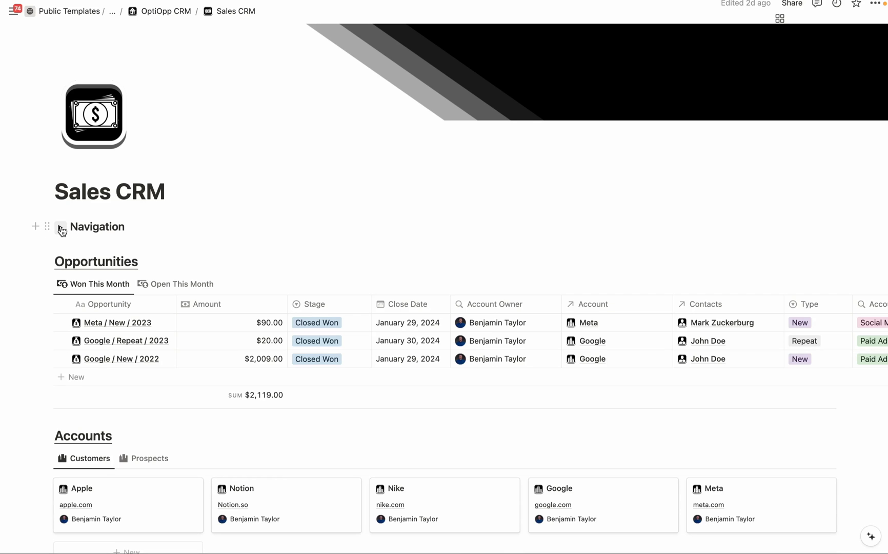
pyautogui.click(61, 228)
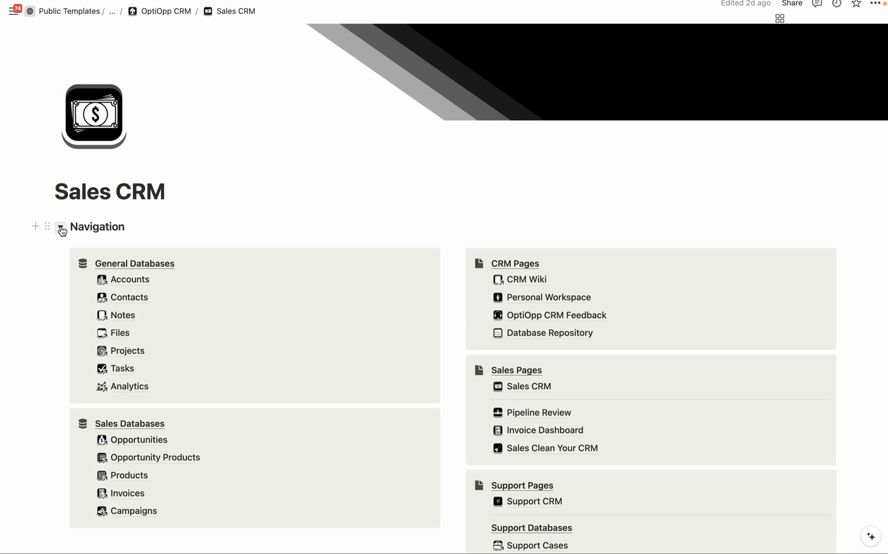
pyautogui.click(61, 228)
# Switch the tables to open-this-month opportunities, prospect accounts and customer contacts.
pyautogui.scroll(-3, 76, 226)
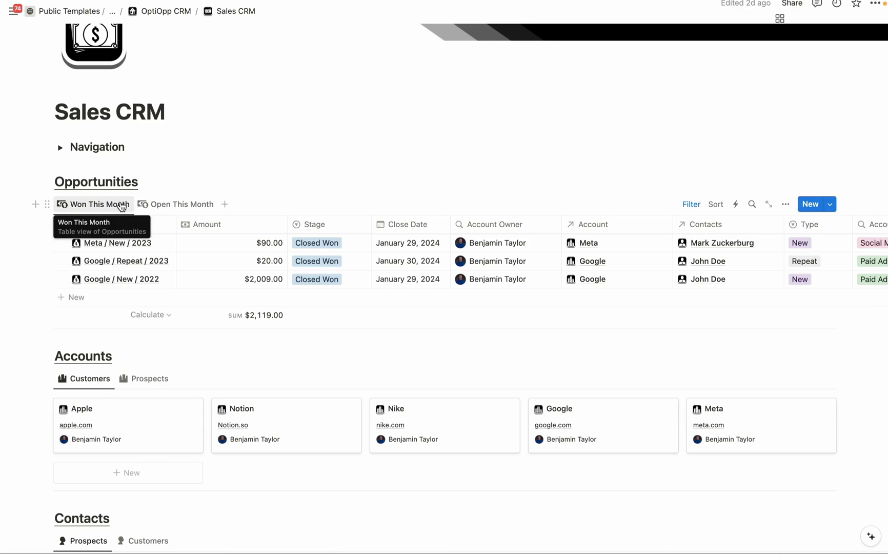
pyautogui.click(159, 204)
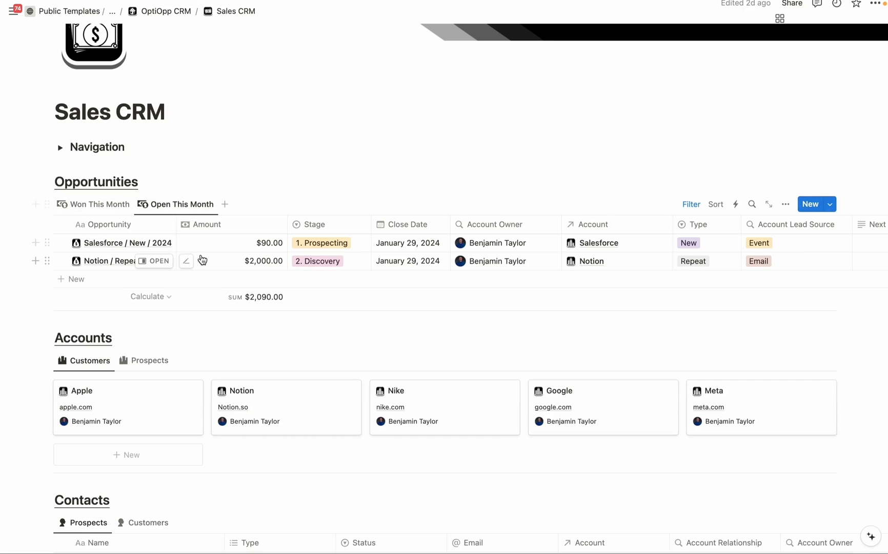
pyautogui.scroll(-5, 200, 256)
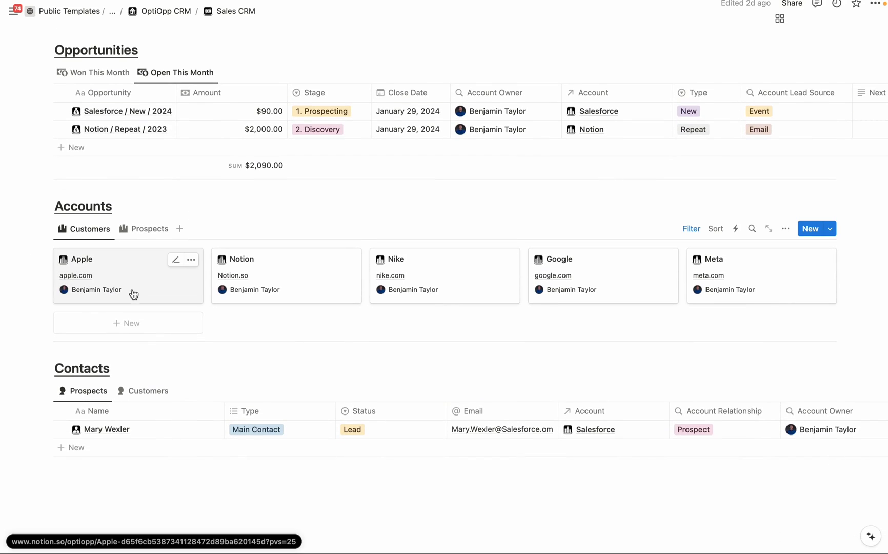
pyautogui.click(147, 229)
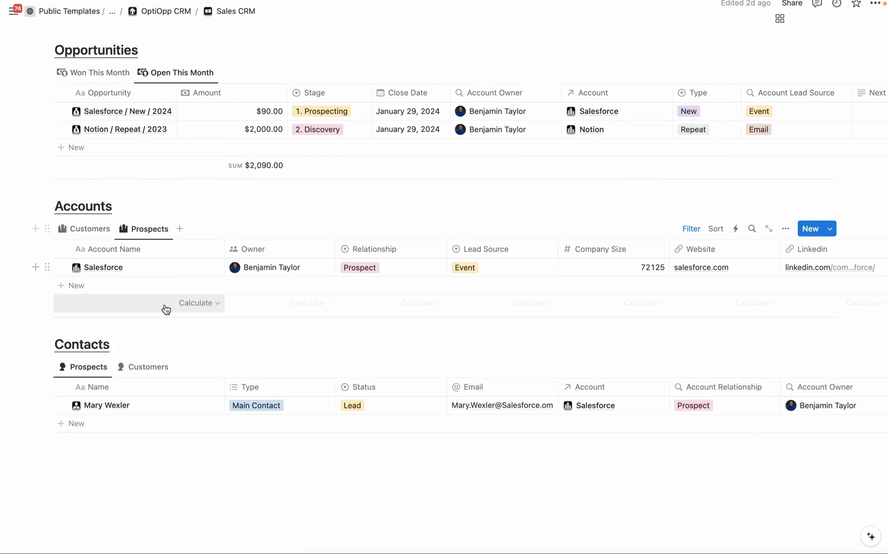
pyautogui.moveTo(125, 267)
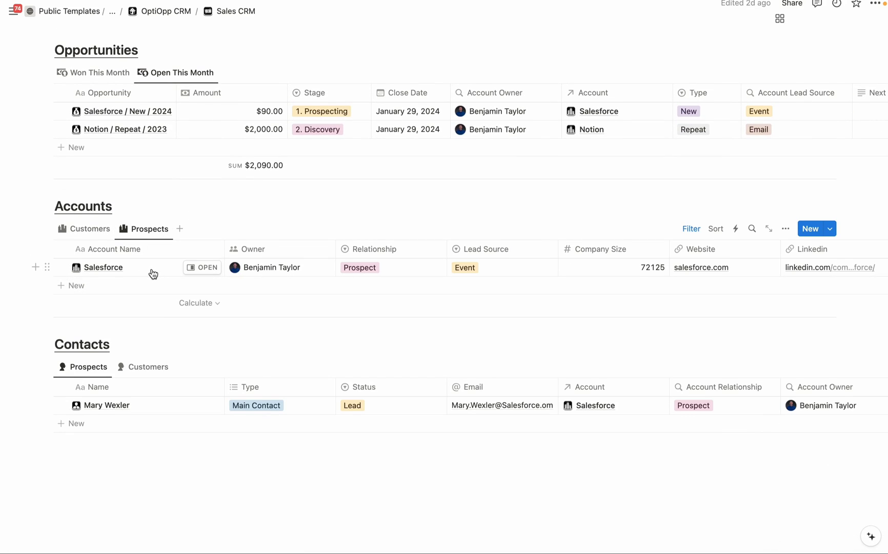
pyautogui.scroll(-2, 153, 273)
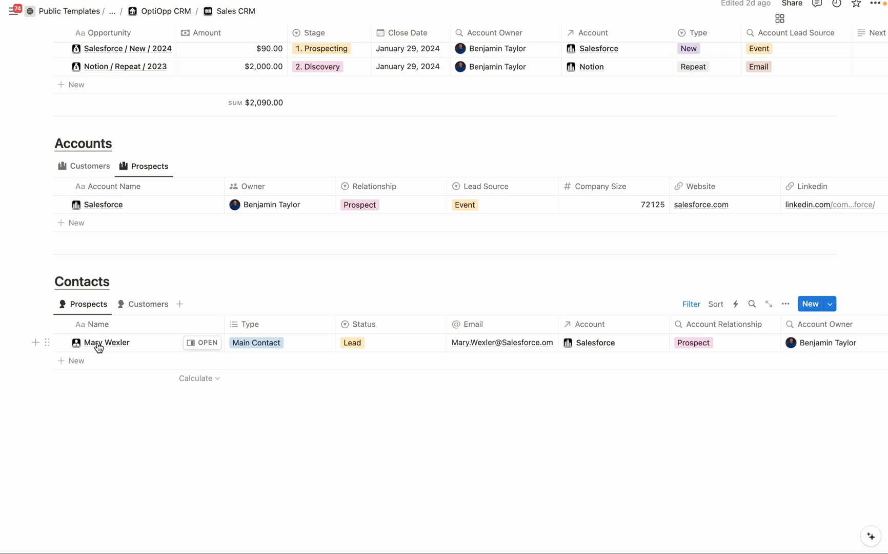
pyautogui.click(143, 305)
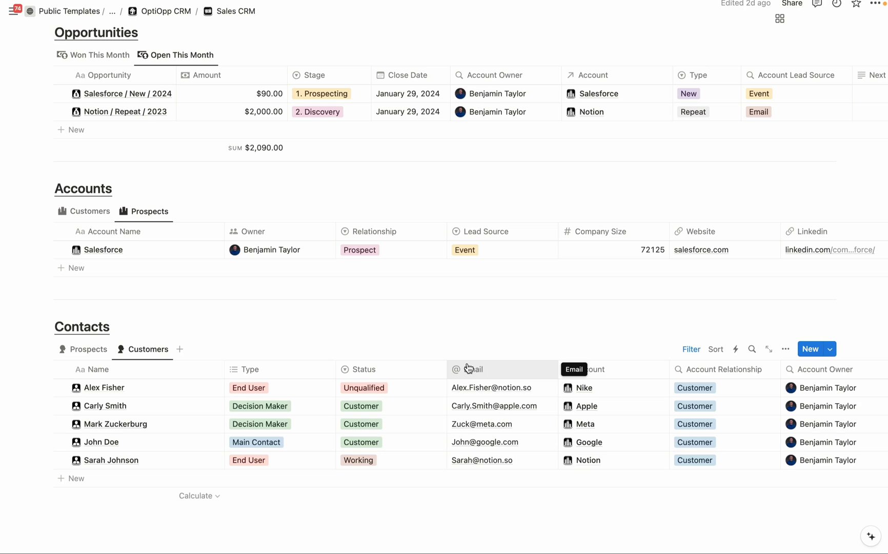
# Return to the top of Sales CRM and expand the Navigation links.
pyautogui.scroll(1, 258, 337)
pyautogui.scroll(8, 258, 340)
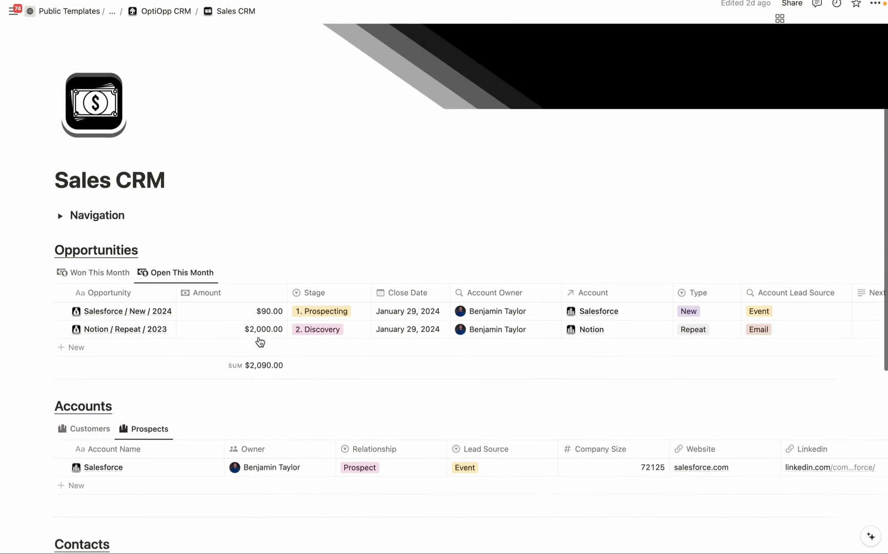
pyautogui.scroll(2, 258, 341)
pyautogui.click(60, 284)
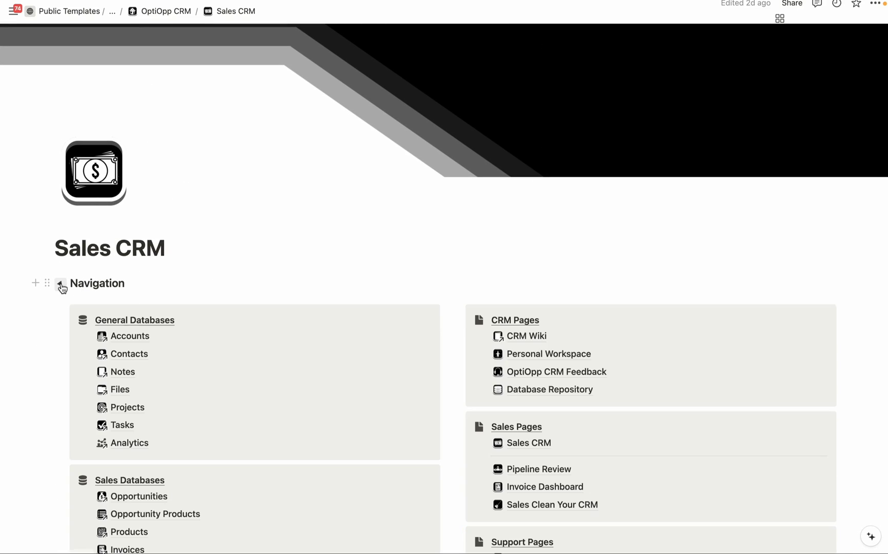
# Scroll down Pipeline Review to the Opportunities by Owner table.
pyautogui.scroll(-2, 451, 416)
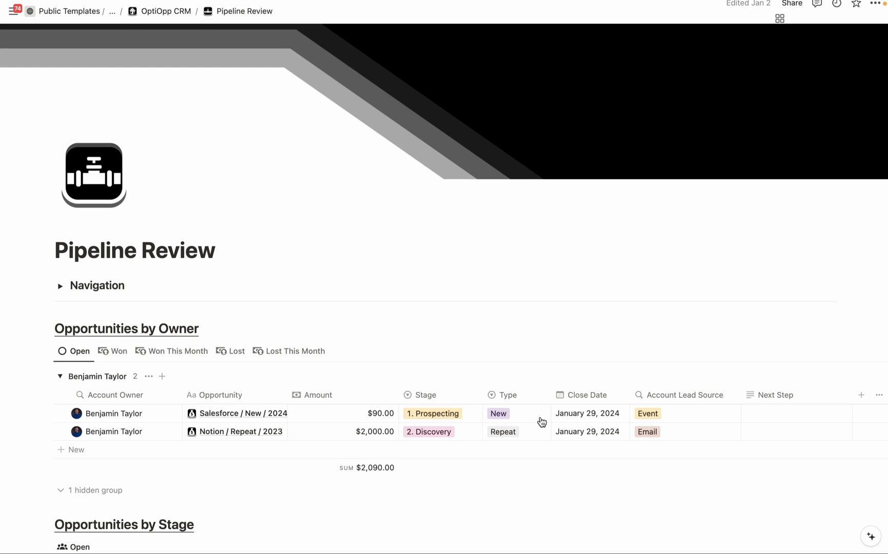
pyautogui.scroll(-2, 542, 421)
pyautogui.scroll(-2, 541, 419)
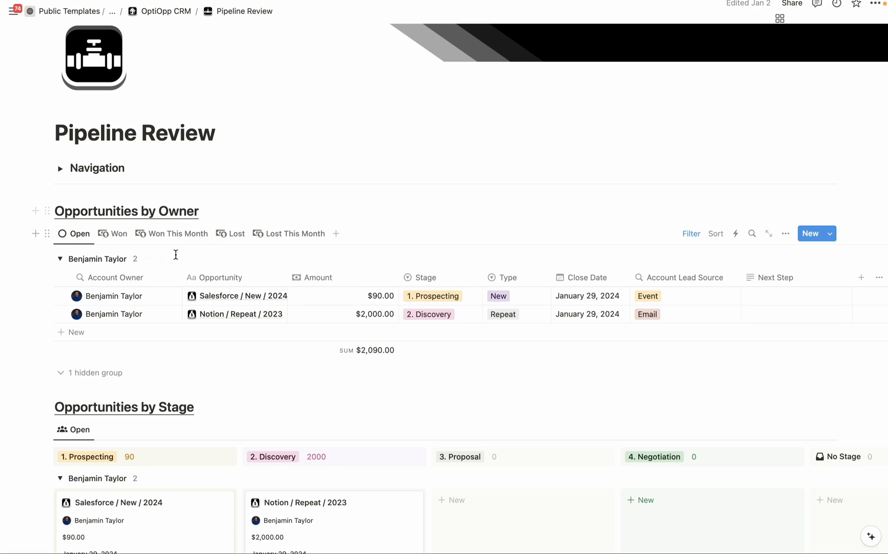
pyautogui.moveTo(97, 376)
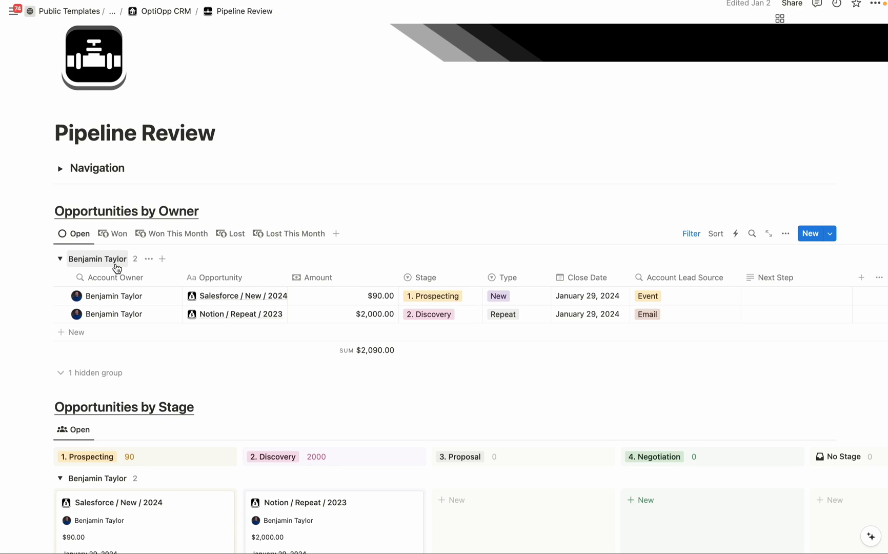
pyautogui.hscroll(1, 334, 350)
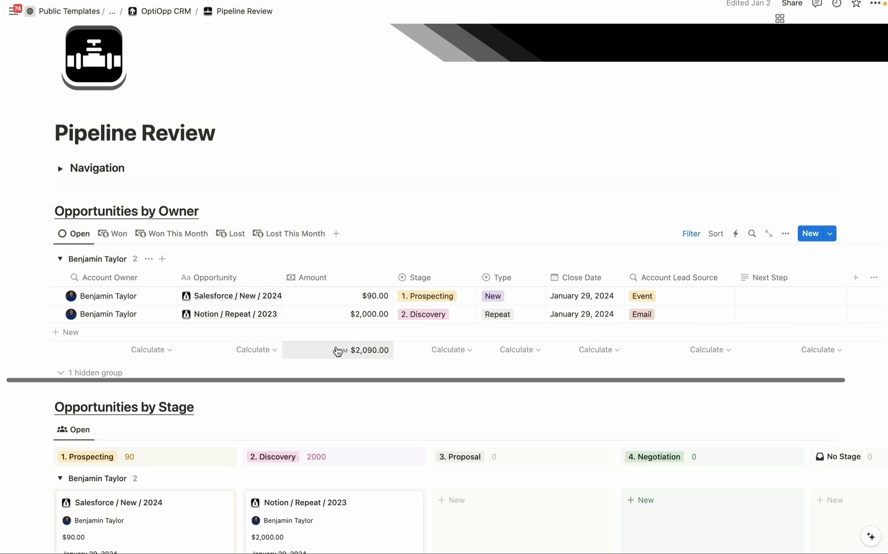
# Cycle the table through the Won, Won This Month, Lost and Lost This Month views.
pyautogui.click(125, 241)
pyautogui.click(171, 238)
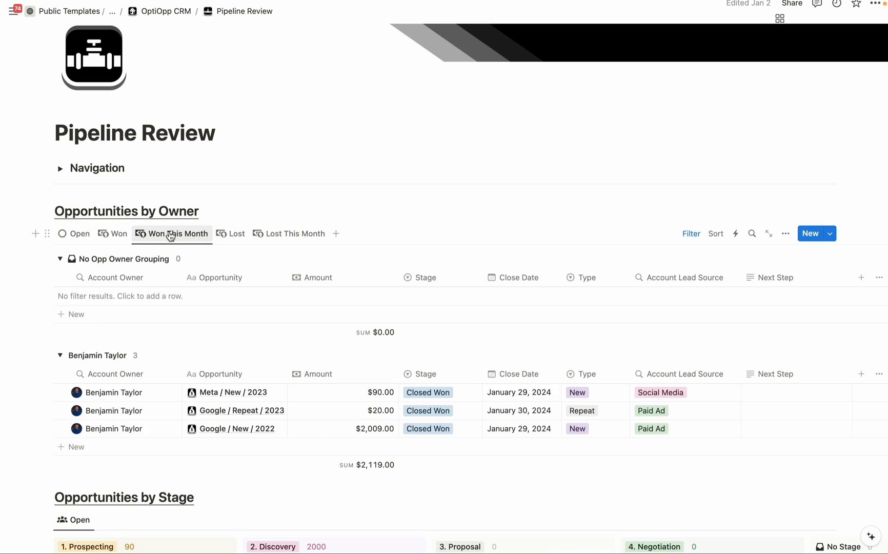
pyautogui.click(233, 235)
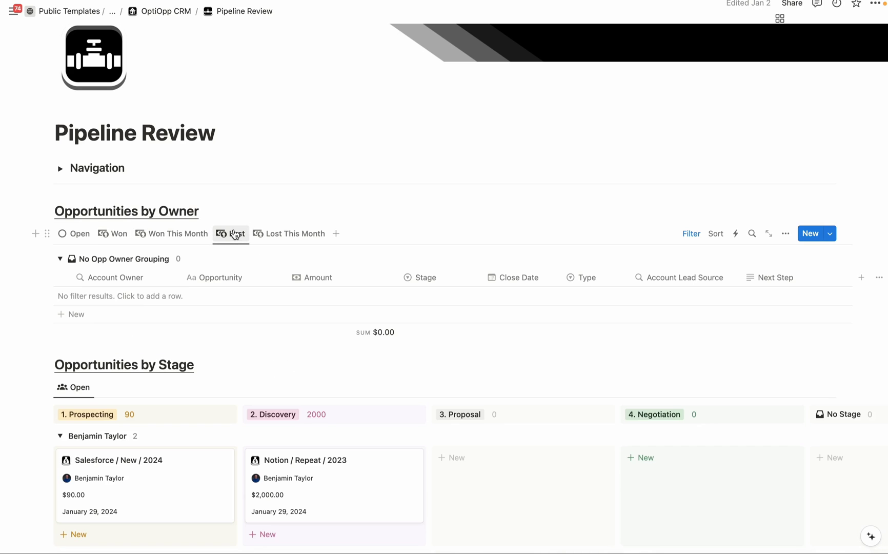
pyautogui.click(289, 234)
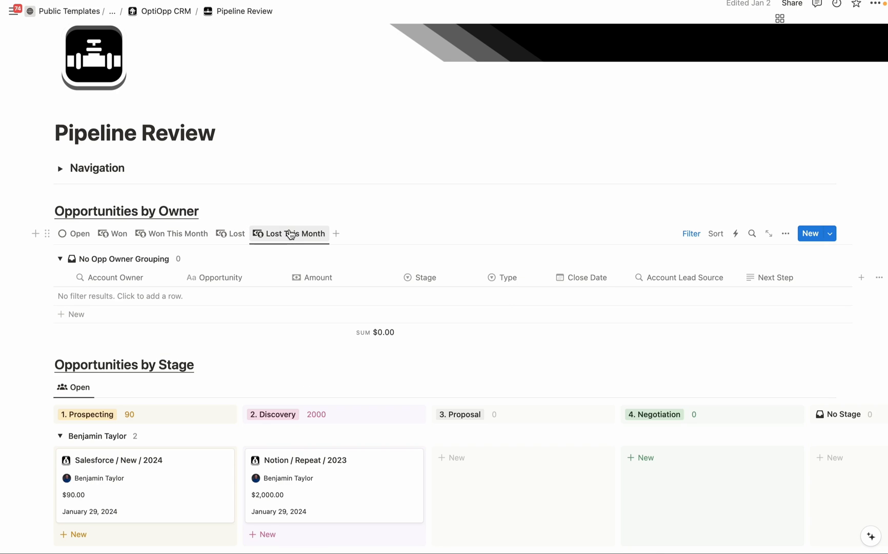
pyautogui.scroll(-4, 490, 165)
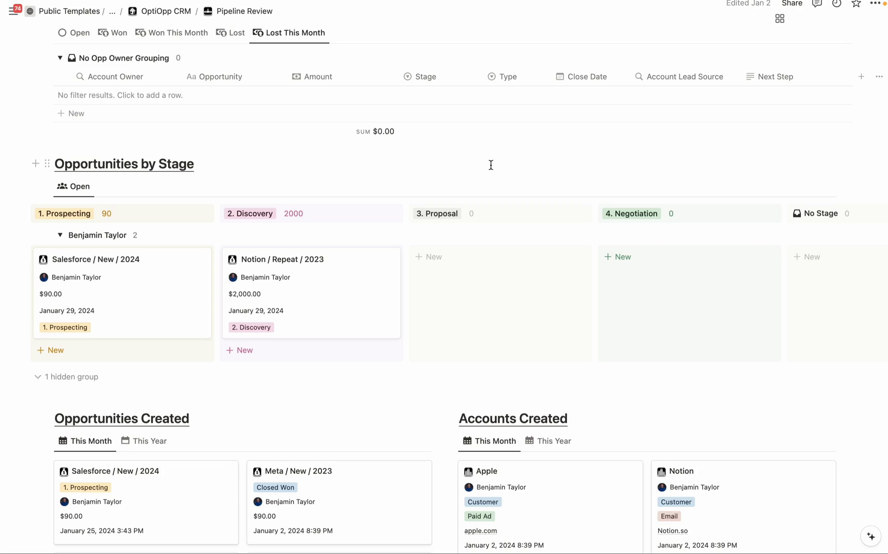
pyautogui.moveTo(408, 485)
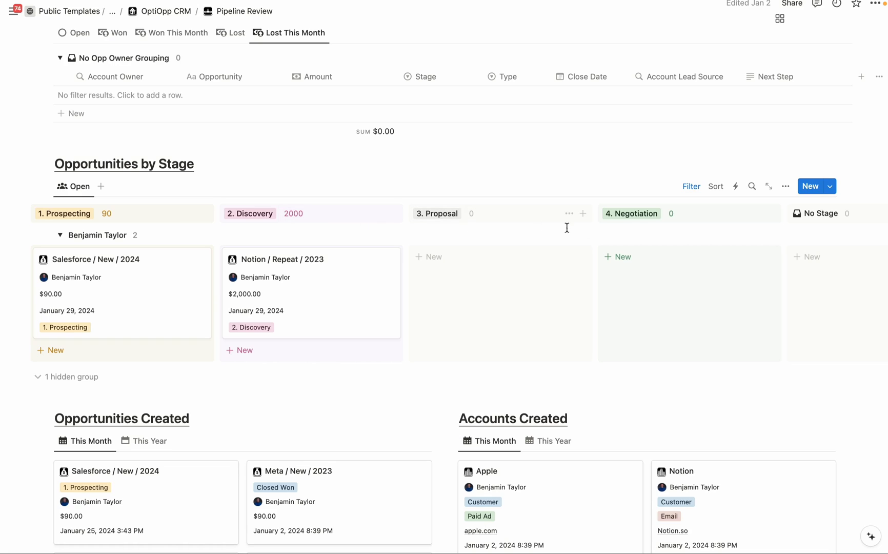
# Set the Notion / Repeat / 2023 card's stage to 3. Proposal, then reopen and dismiss the options.
pyautogui.moveTo(527, 414)
pyautogui.click(262, 328)
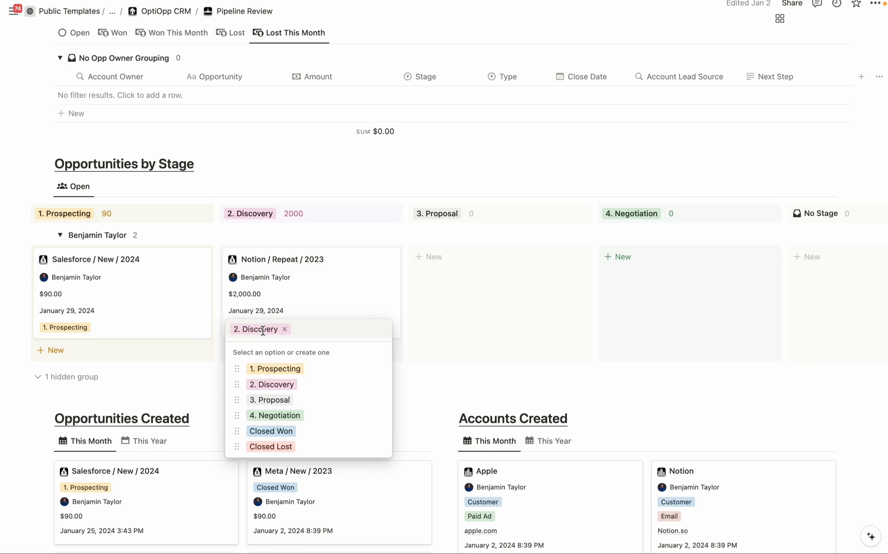
pyautogui.click(272, 402)
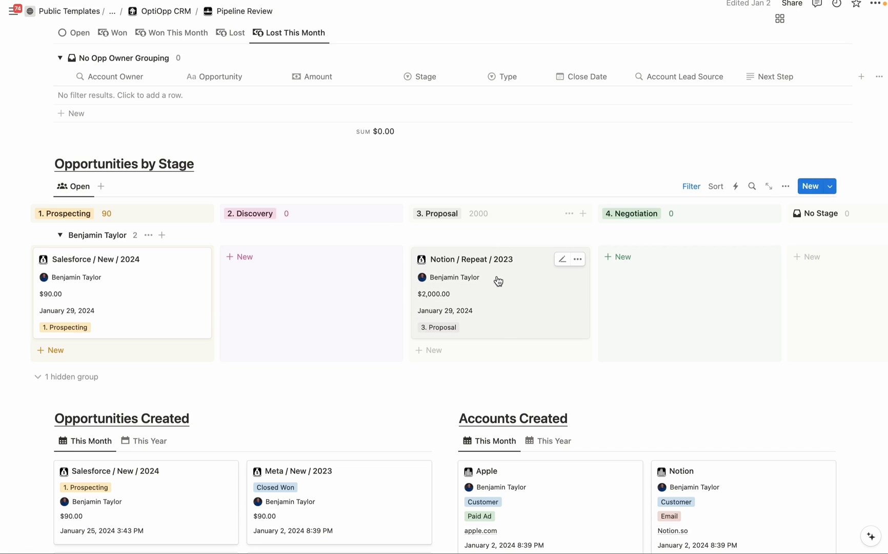
pyautogui.click(449, 328)
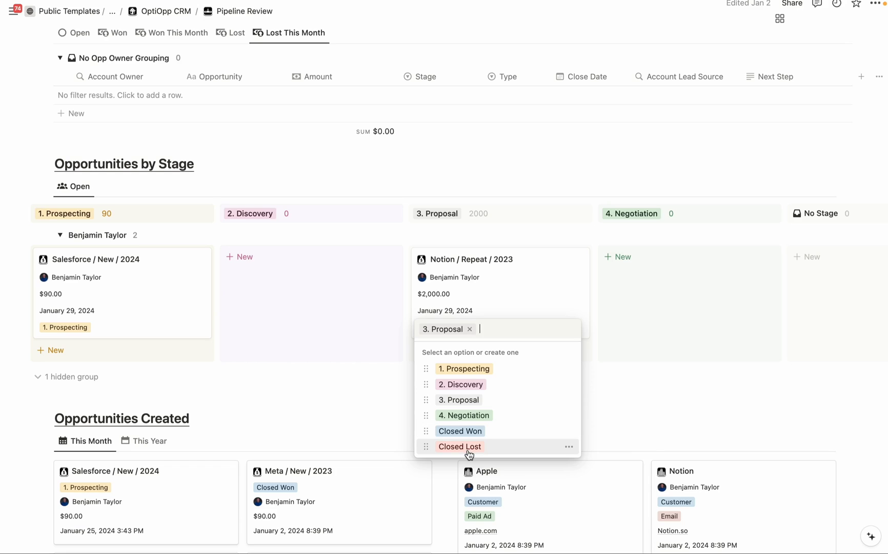
pyautogui.press('Escape')
pyautogui.scroll(-2, 214, 212)
# Show the This Year tables under both Opportunities Created and Accounts Created.
pyautogui.scroll(-2, 214, 212)
pyautogui.scroll(-2, 214, 212)
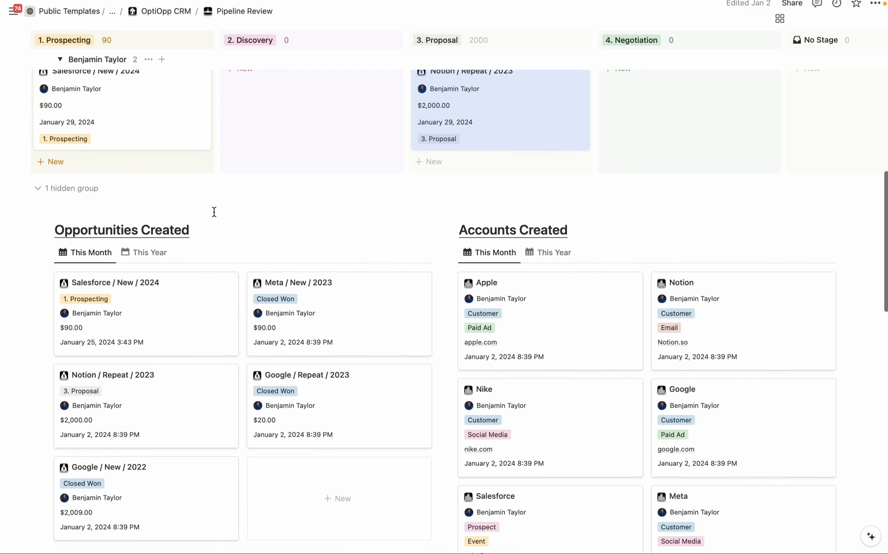
pyautogui.scroll(-1, 214, 211)
pyautogui.scroll(-1, 214, 211)
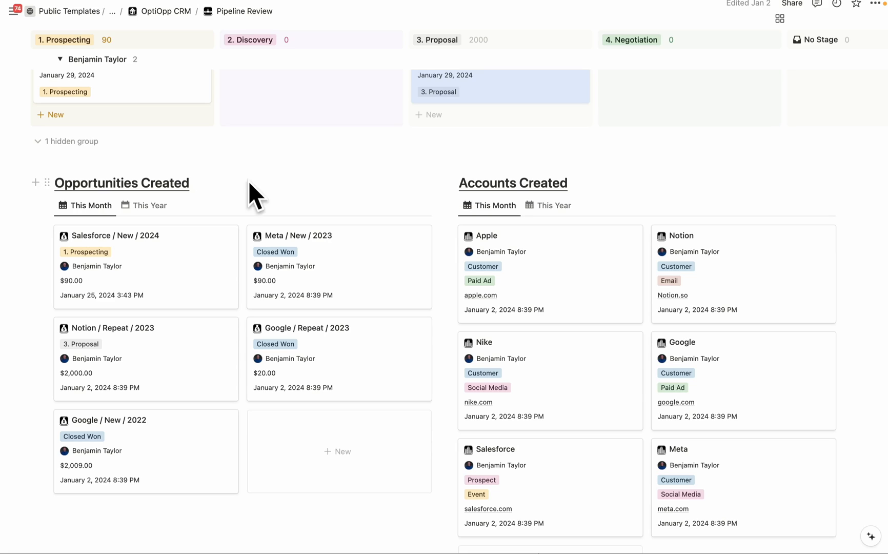
pyautogui.moveTo(86, 251)
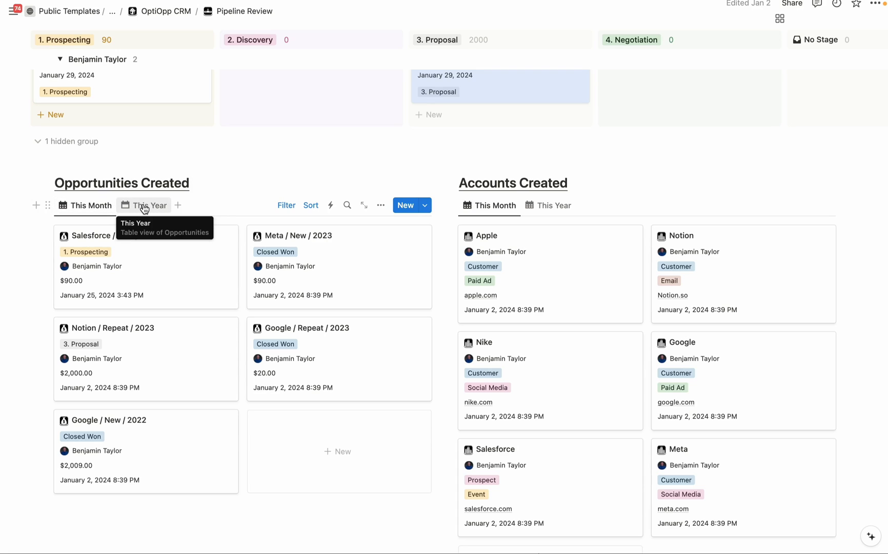
pyautogui.click(144, 207)
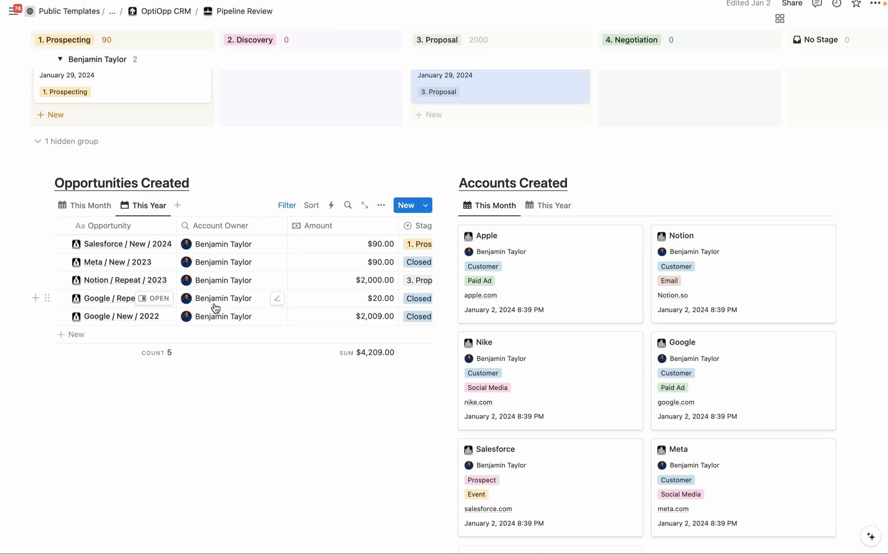
pyautogui.click(550, 210)
pyautogui.scroll(-3, 551, 208)
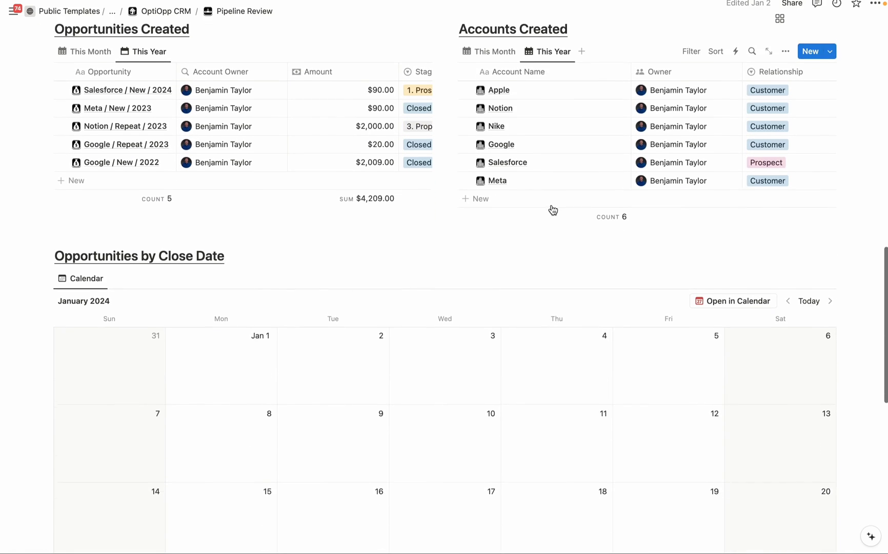
# On the calendar, drag the Salesforce / New / 2024 card from January 29 to January 24.
pyautogui.scroll(-2, 552, 206)
pyautogui.scroll(-2, 550, 204)
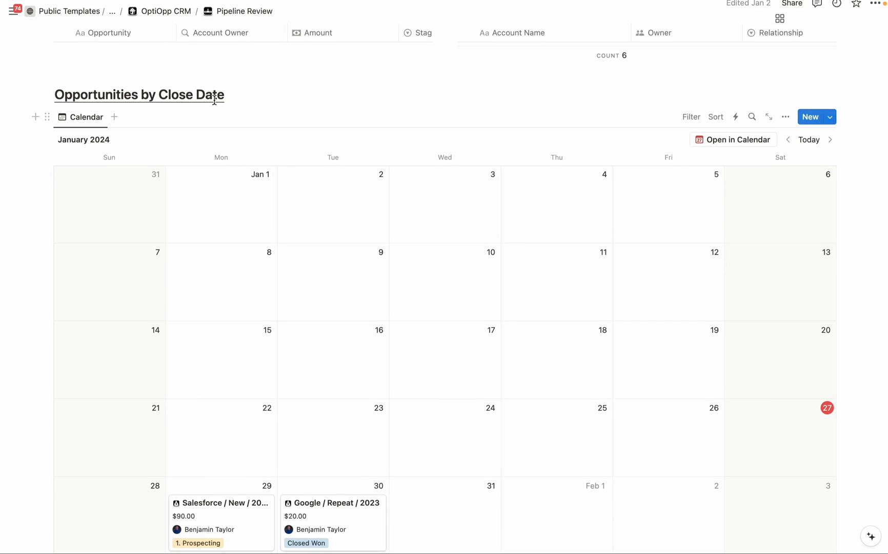
pyautogui.scroll(-1, 371, 340)
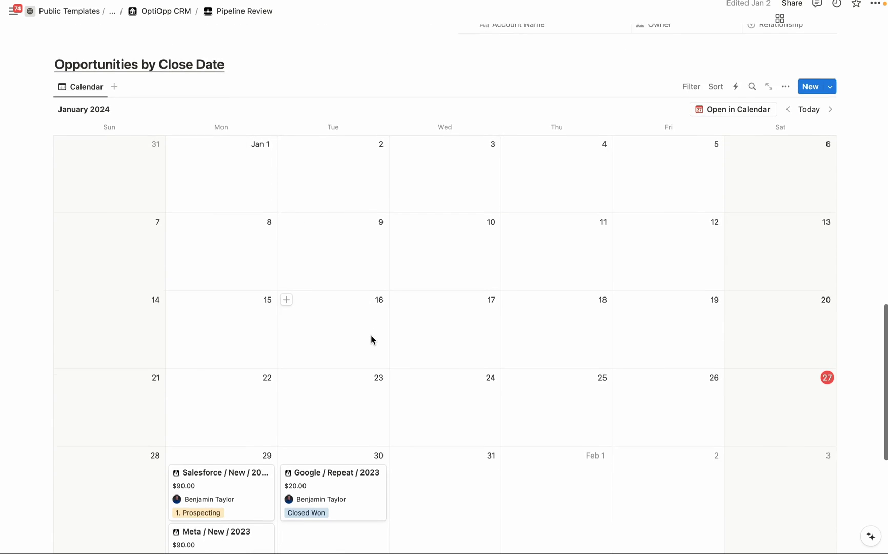
pyautogui.scroll(-2, 371, 339)
pyautogui.scroll(-2, 370, 339)
pyautogui.scroll(3, 370, 339)
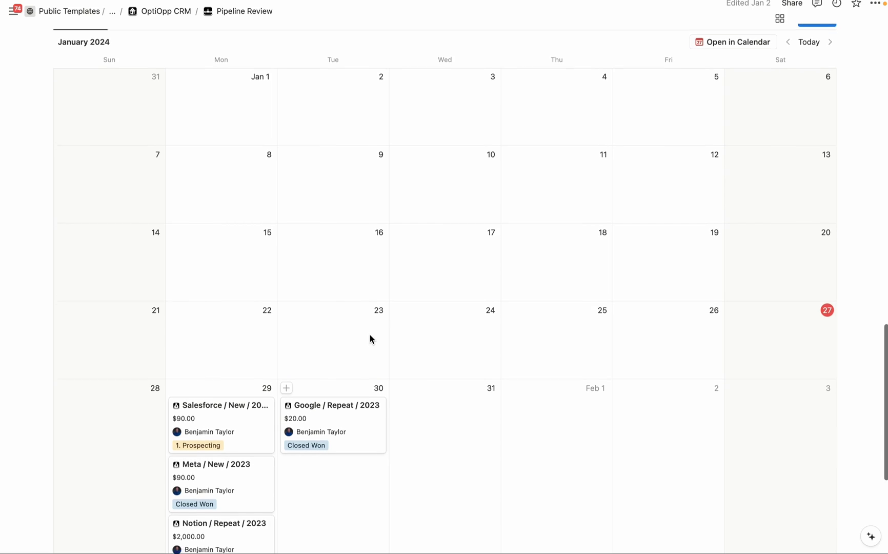
pyautogui.scroll(-2, 369, 338)
pyautogui.scroll(-1, 370, 339)
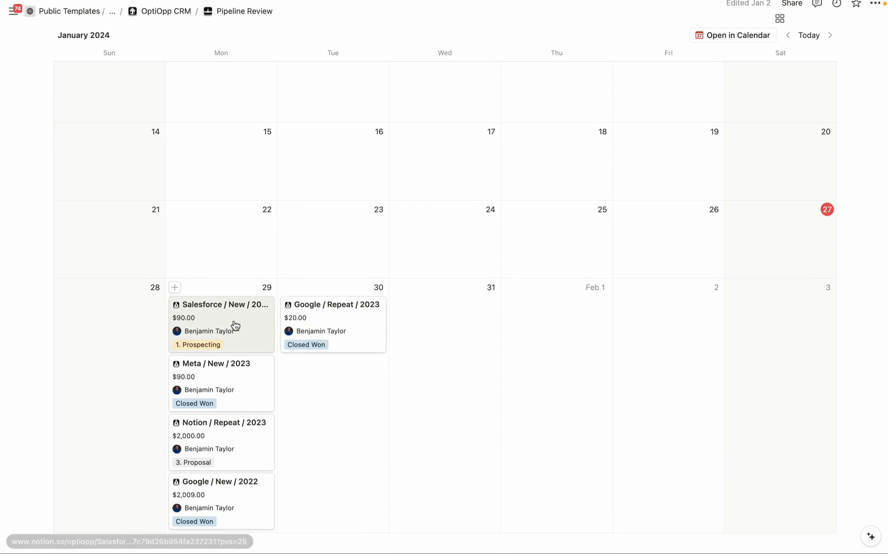
pyautogui.moveTo(234, 325)
pyautogui.mouseDown()
pyautogui.moveTo(330, 267)
pyautogui.moveTo(437, 237)
pyautogui.mouseUp()
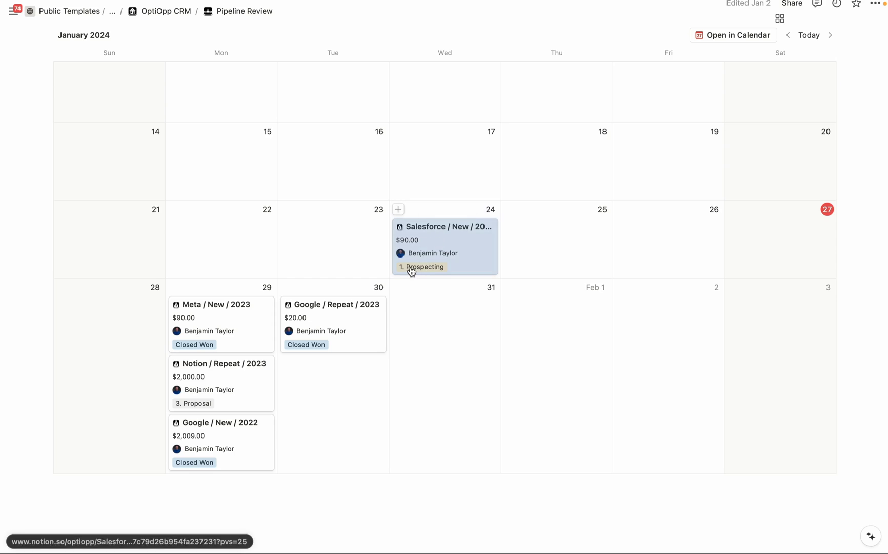
# Scroll back up and clear the selection from the Salesforce card.
pyautogui.scroll(2, 326, 290)
pyautogui.scroll(2, 326, 290)
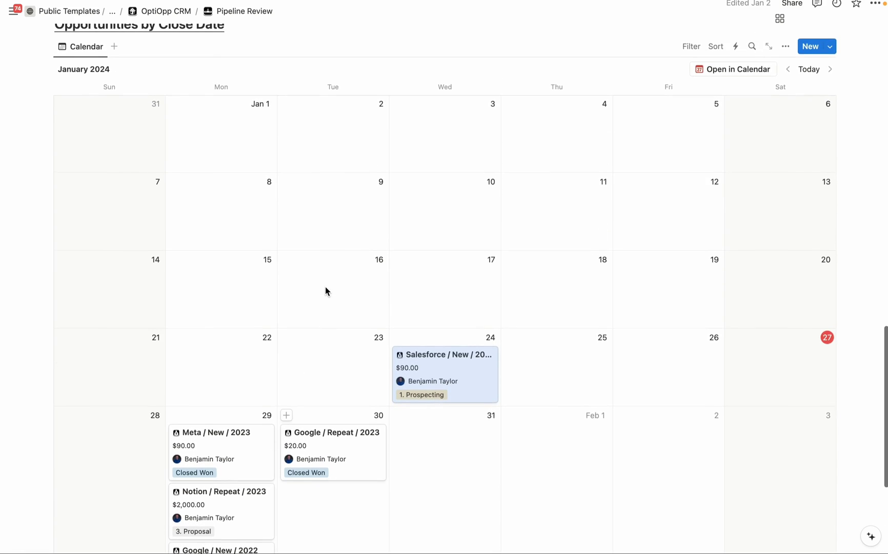
pyautogui.scroll(1, 326, 291)
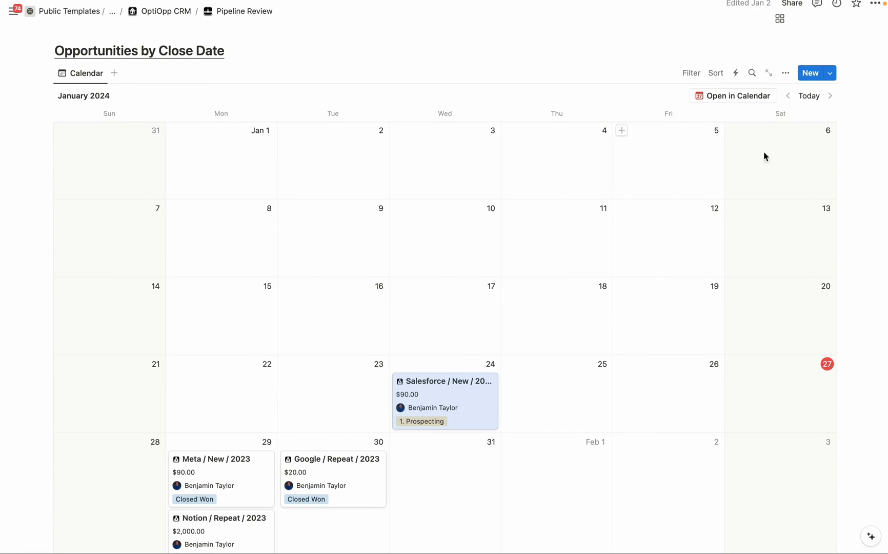
pyautogui.click(835, 106)
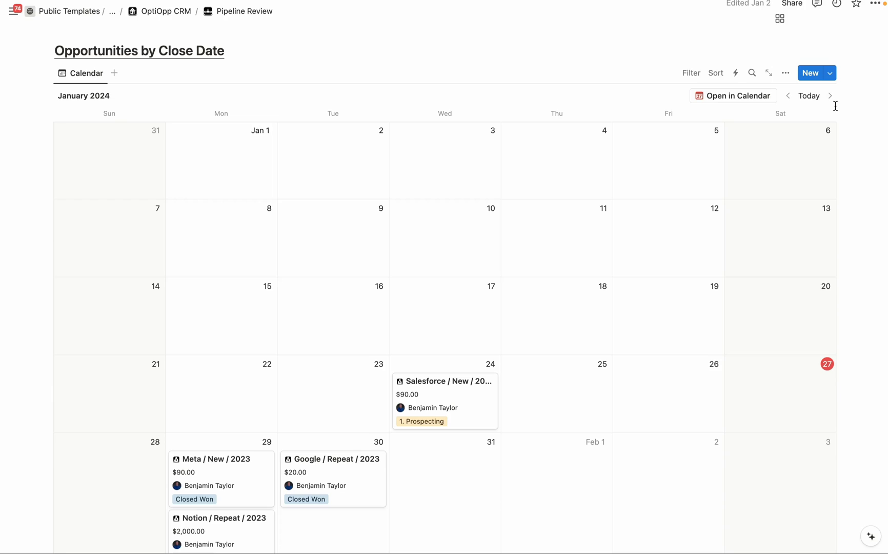
pyautogui.scroll(15, 448, 382)
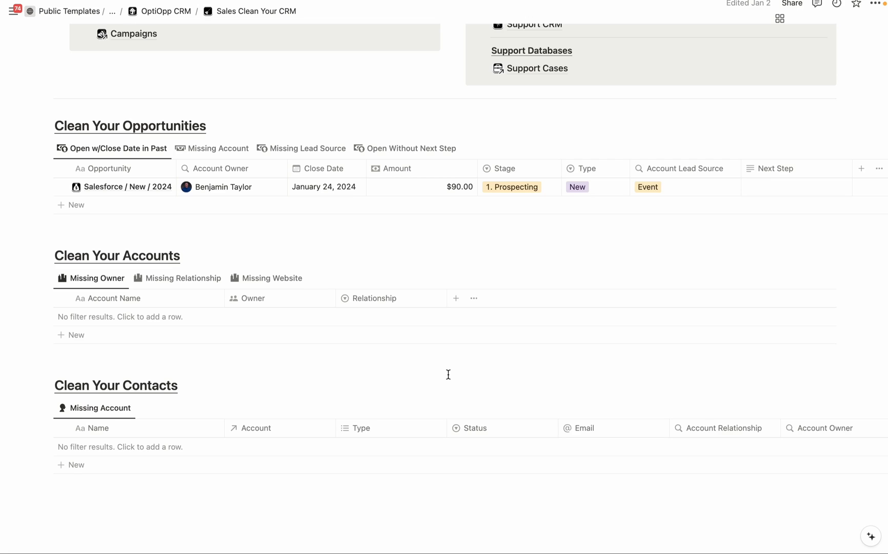
pyautogui.moveTo(511, 203)
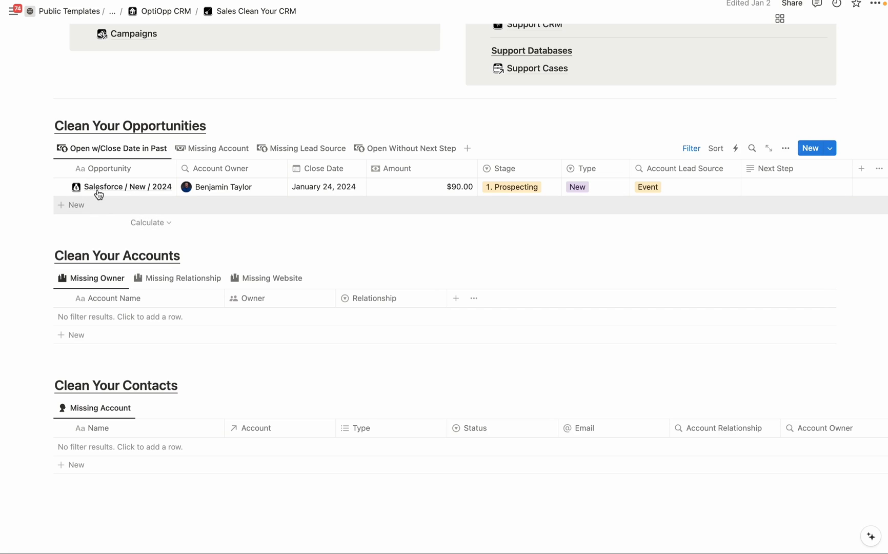
pyautogui.moveTo(229, 186)
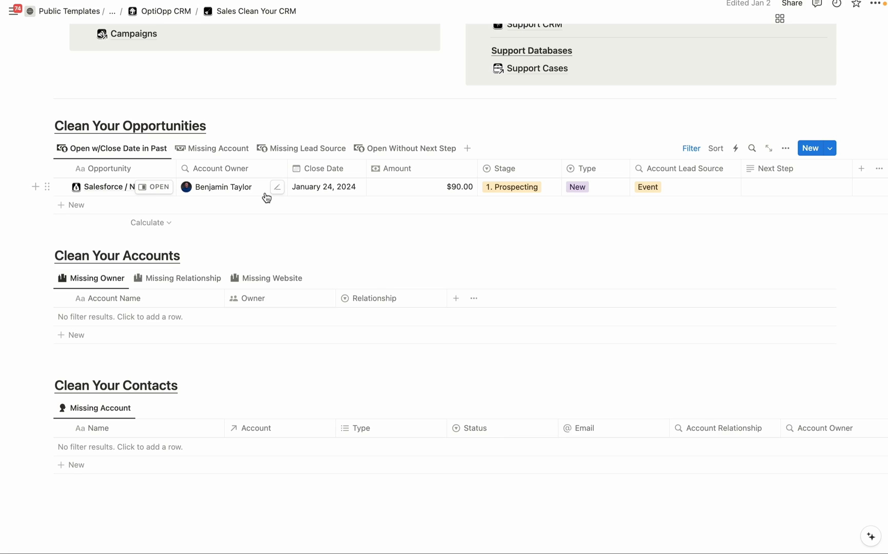
# Inspect the Salesforce opportunity's stage options, leave it at 1. Prospecting, and scroll up.
pyautogui.click(518, 187)
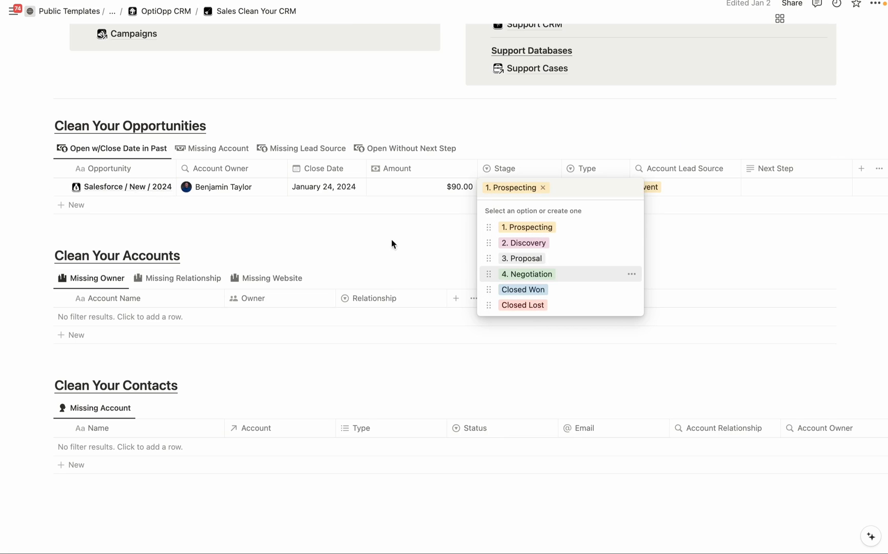
pyautogui.click(360, 236)
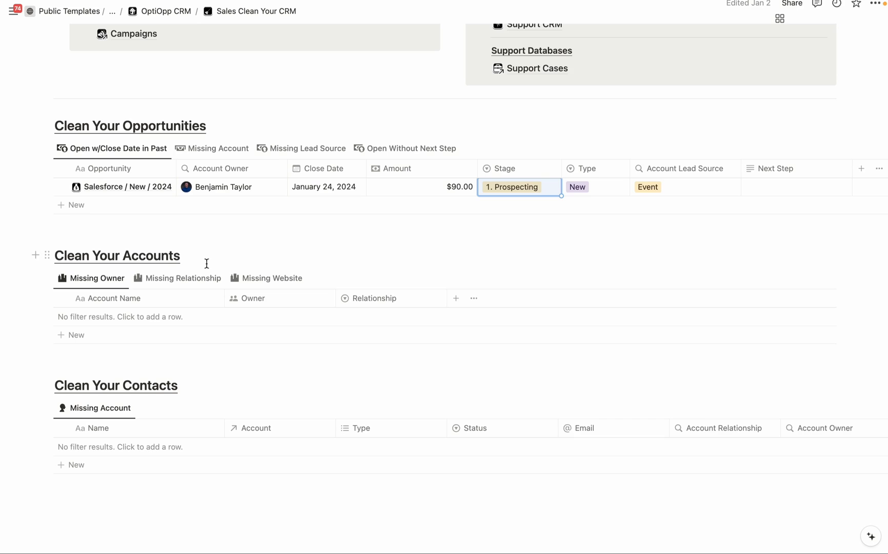
pyautogui.scroll(5, 429, 273)
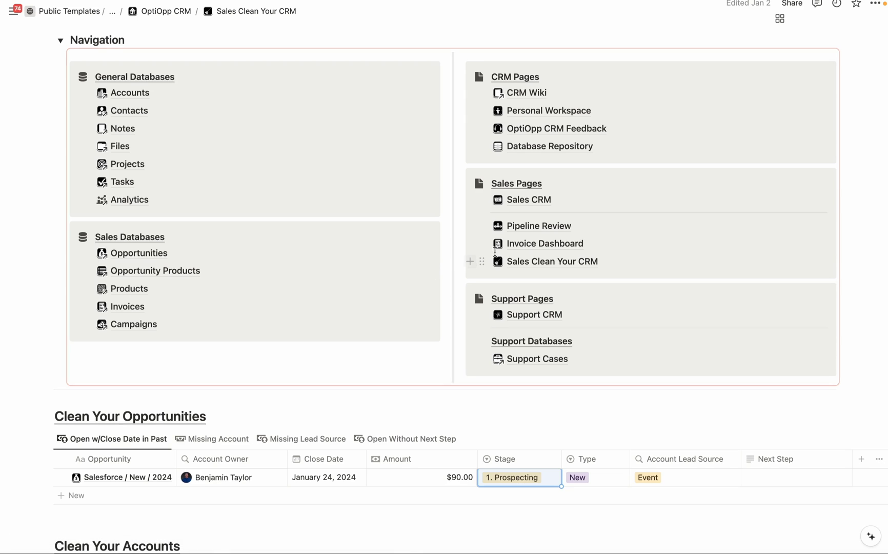
# Open the Invoice Dashboard and scroll through its invoice tables.
pyautogui.click(533, 246)
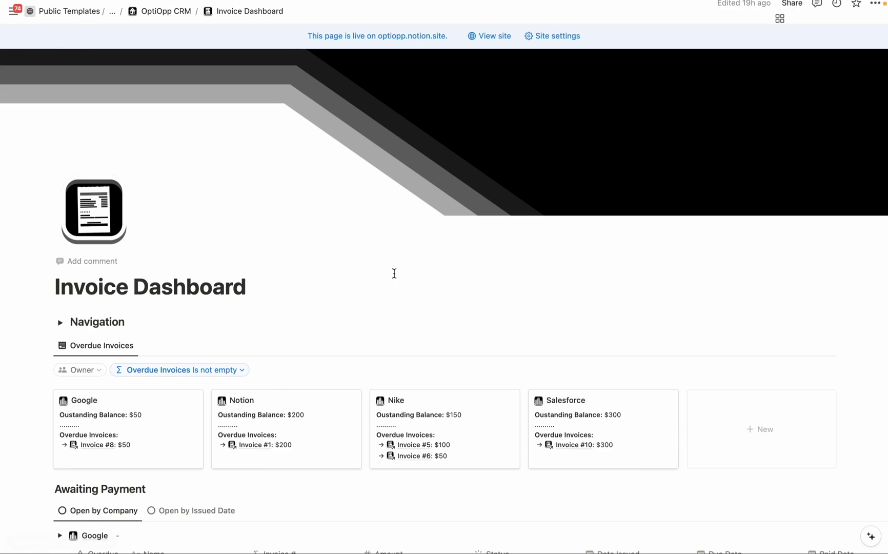
pyautogui.scroll(-3, 393, 272)
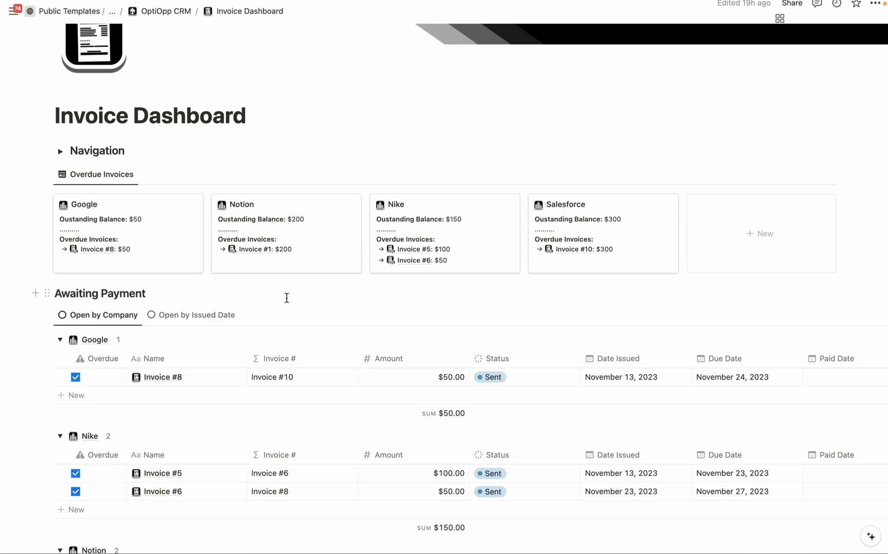
pyautogui.scroll(-1, 286, 298)
pyautogui.scroll(-1, 300, 282)
pyautogui.scroll(-1, 292, 281)
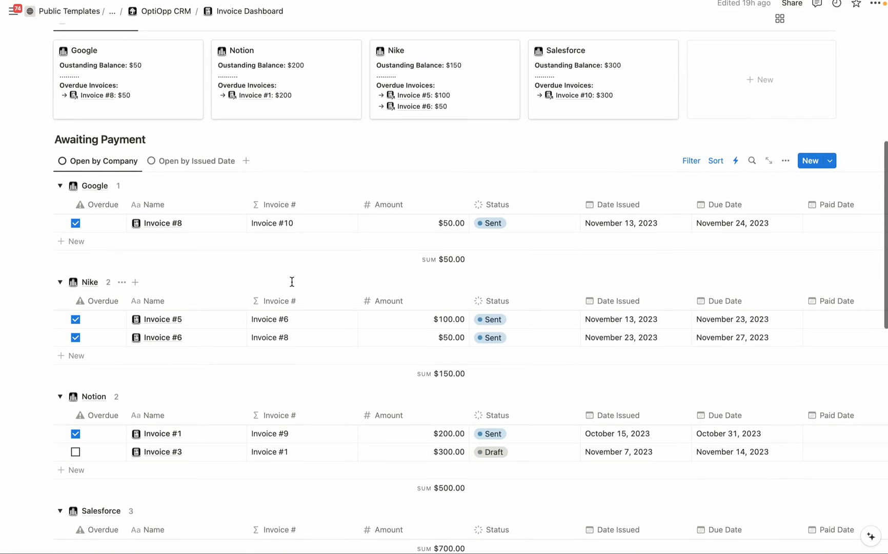
pyautogui.scroll(-1, 292, 281)
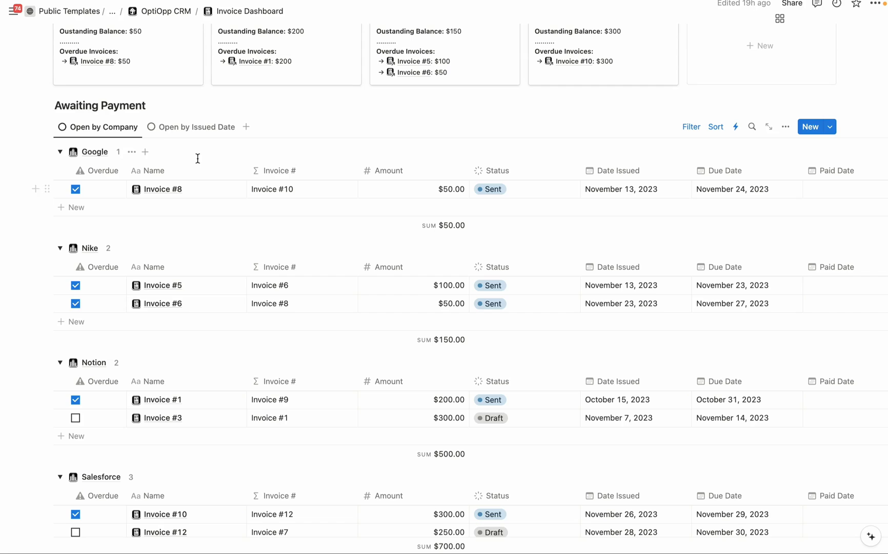
pyautogui.moveTo(493, 223)
pyautogui.hscroll(1, 630, 206)
pyautogui.hscroll(1, 630, 205)
pyautogui.hscroll(3, 633, 201)
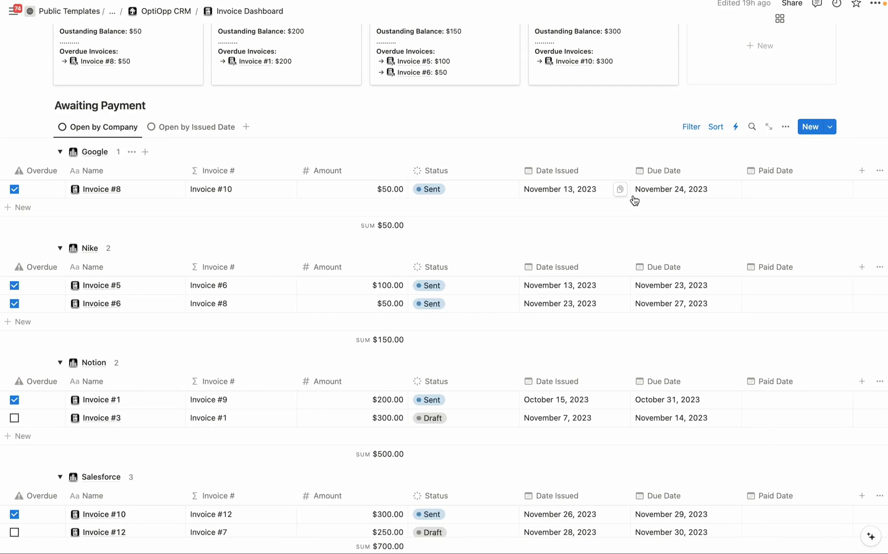
pyautogui.hscroll(-5, 369, 184)
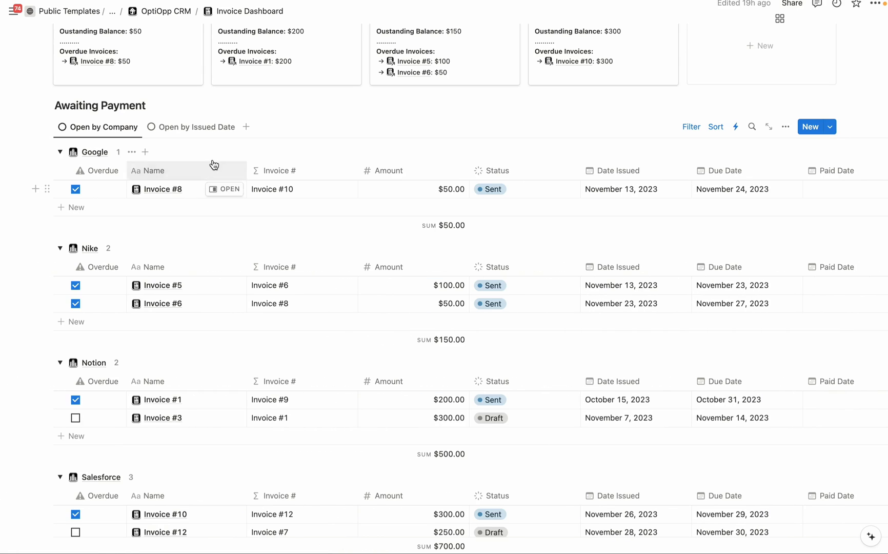
# Switch Awaiting Payment to the Open by Issued Date view and review the list.
pyautogui.click(196, 135)
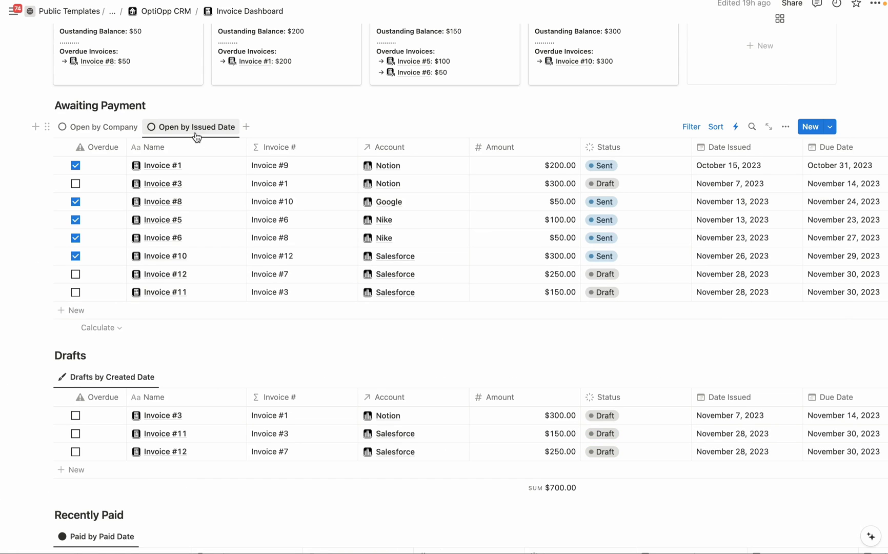
pyautogui.moveTo(217, 167)
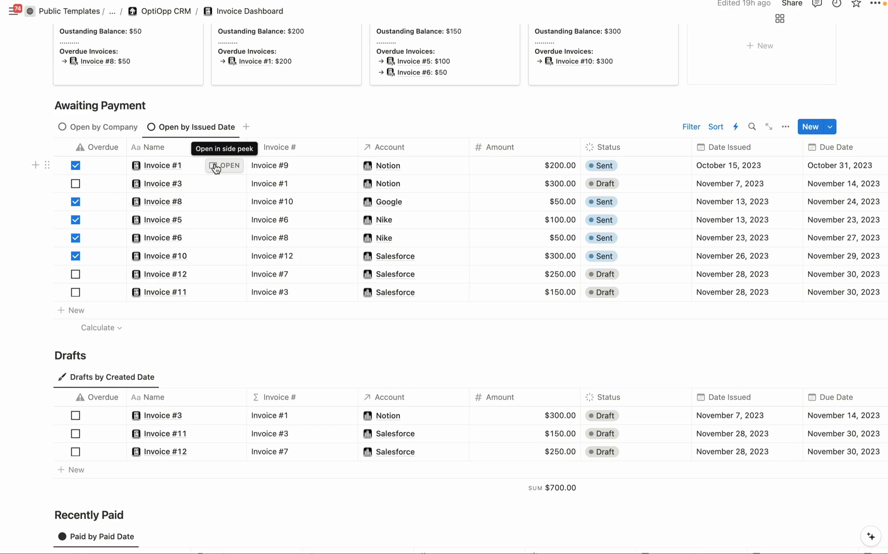
pyautogui.scroll(-3, 204, 267)
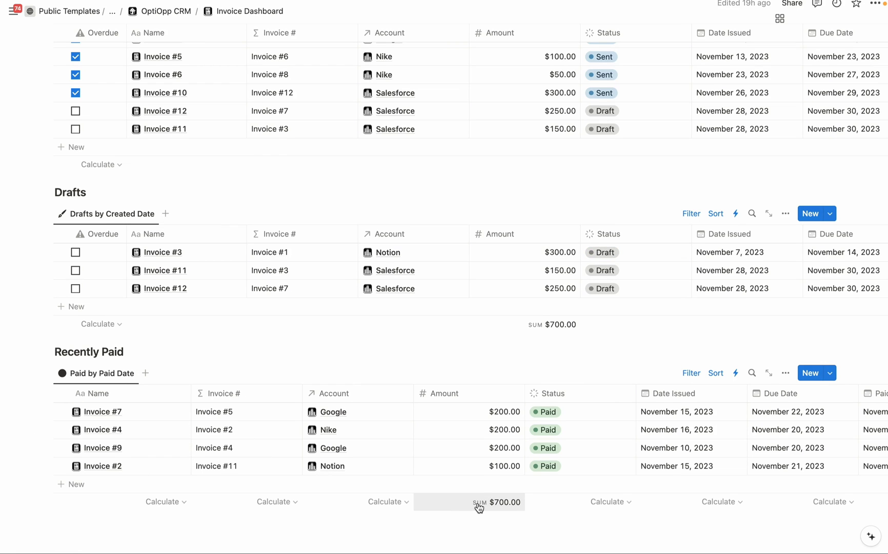
pyautogui.scroll(5, 682, 335)
pyautogui.moveTo(810, 272)
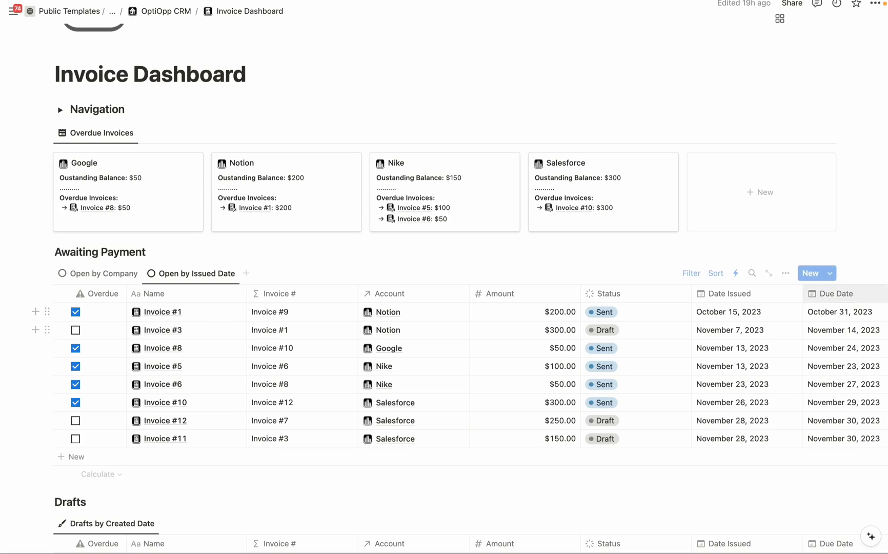
# Edit the default Enter Invoice # template and scroll through its billing and payment sections.
pyautogui.click(831, 274)
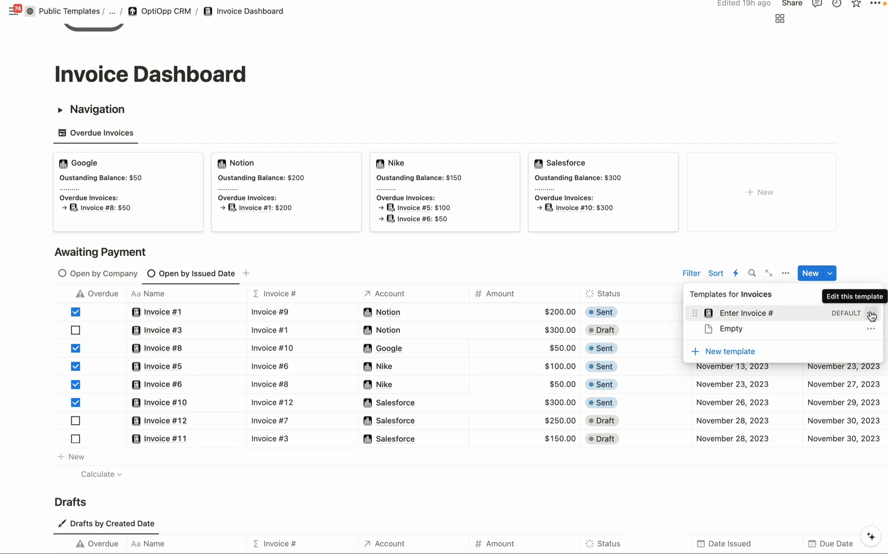
pyautogui.click(871, 313)
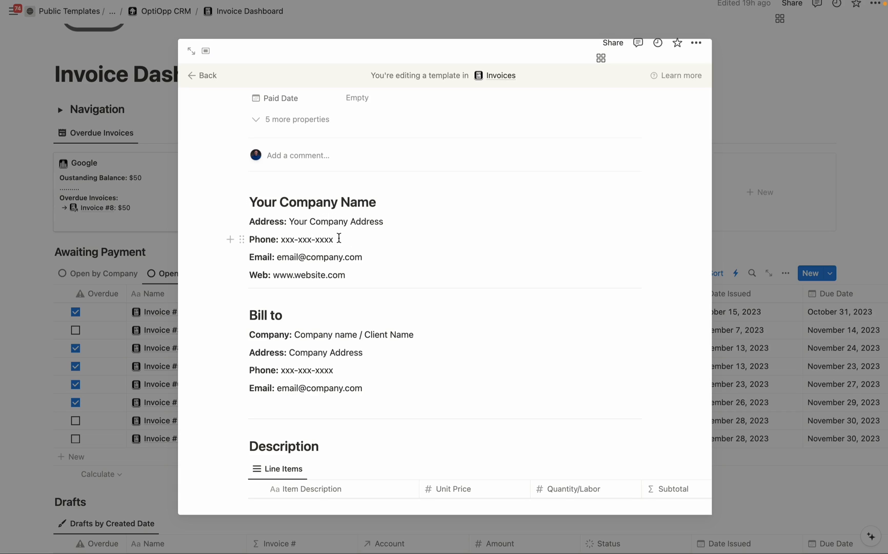
pyautogui.scroll(-3, 339, 239)
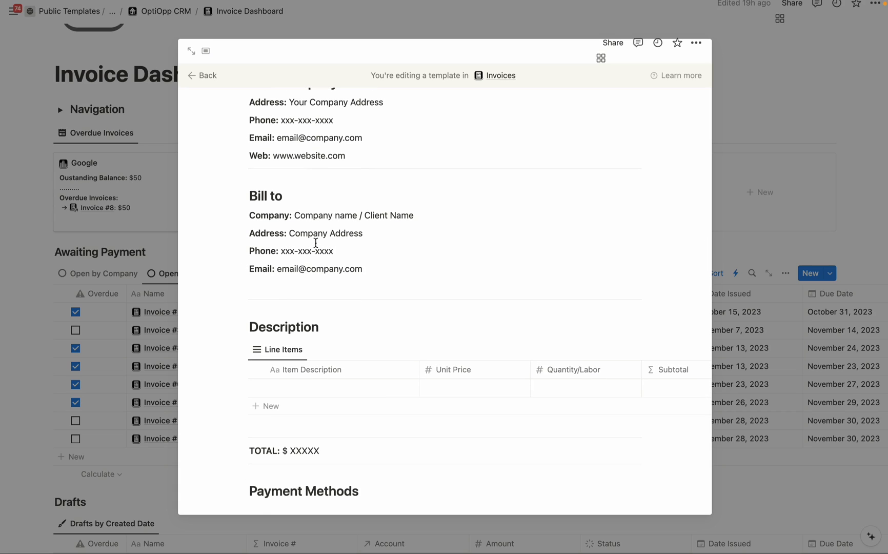
pyautogui.scroll(-5, 315, 242)
pyautogui.scroll(-3, 328, 307)
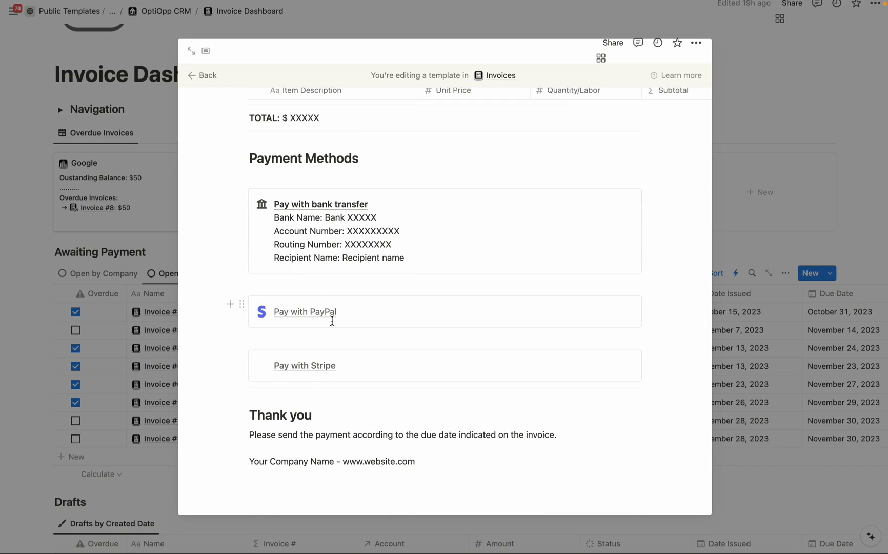
# Leave the invoice template, skim Invoice #1, then close its Share popover and preview.
pyautogui.click(792, 226)
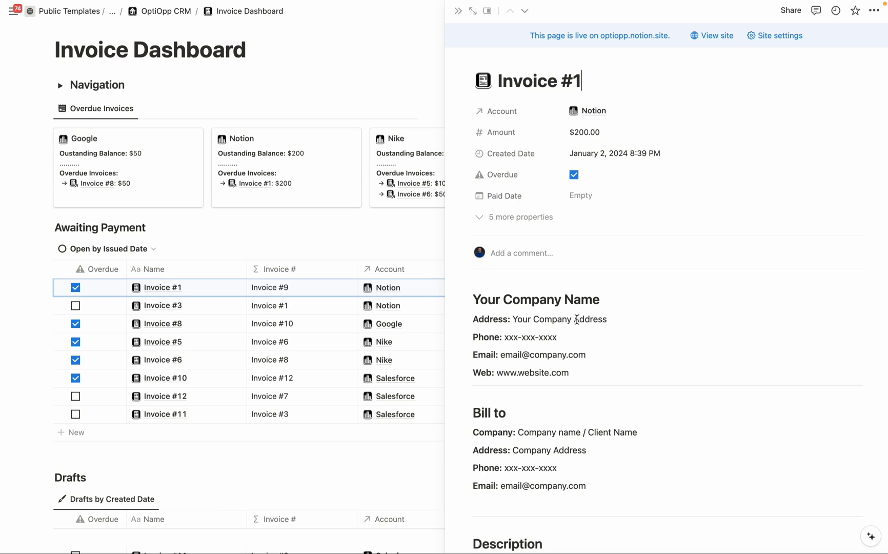
pyautogui.scroll(-7, 577, 319)
pyautogui.scroll(-3, 576, 319)
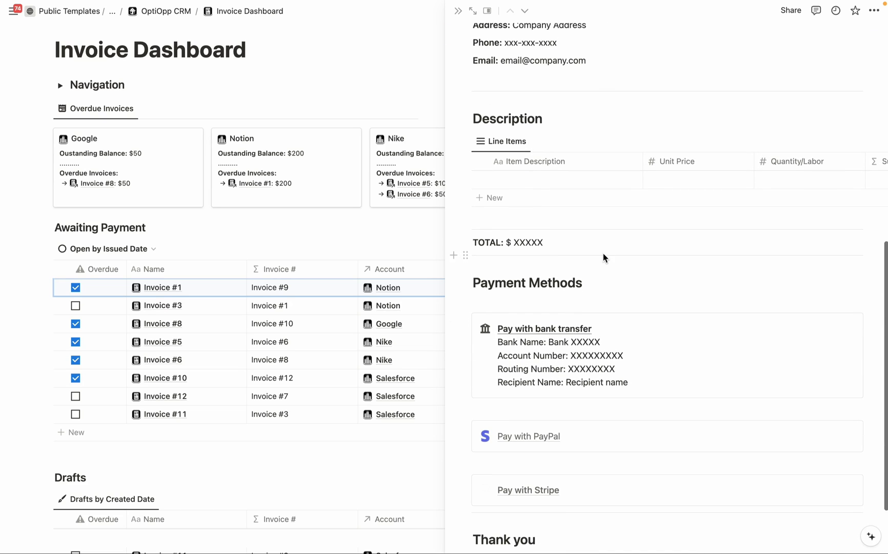
pyautogui.moveTo(668, 179)
pyautogui.scroll(10, 666, 182)
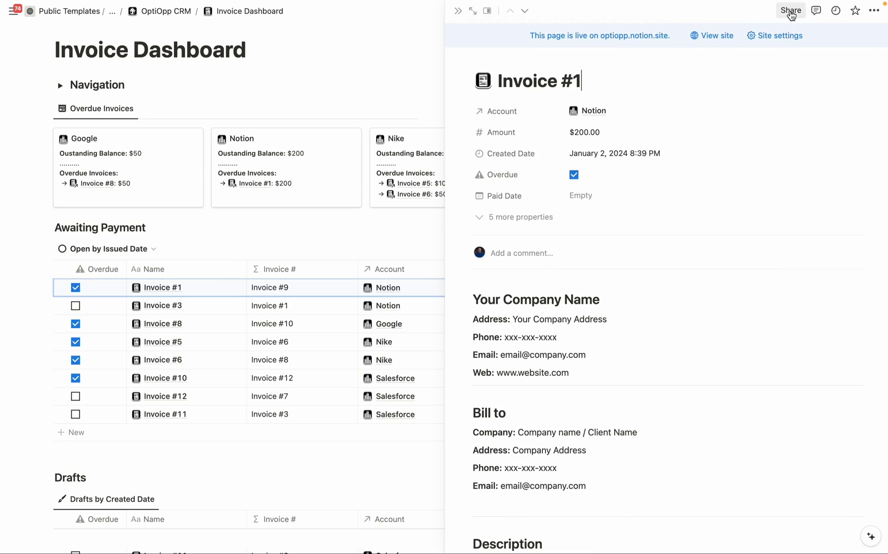
pyautogui.click(790, 11)
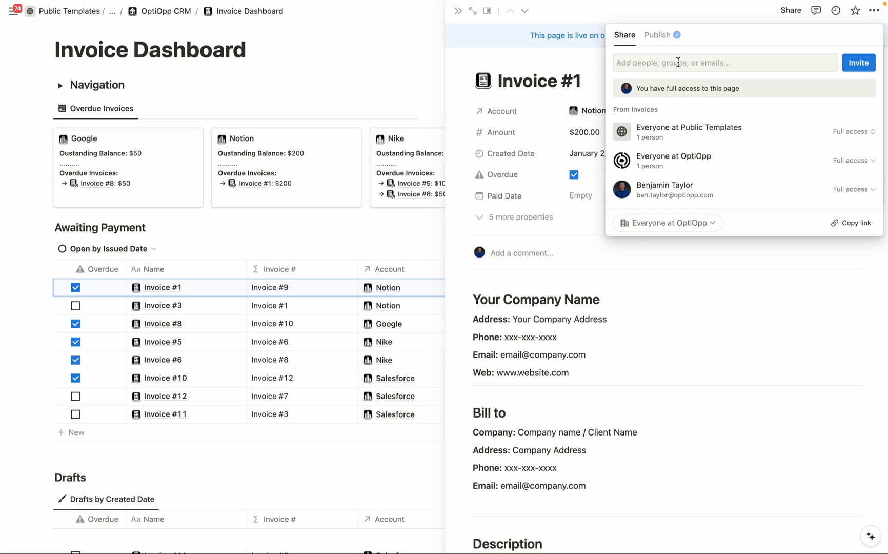
pyautogui.click(297, 252)
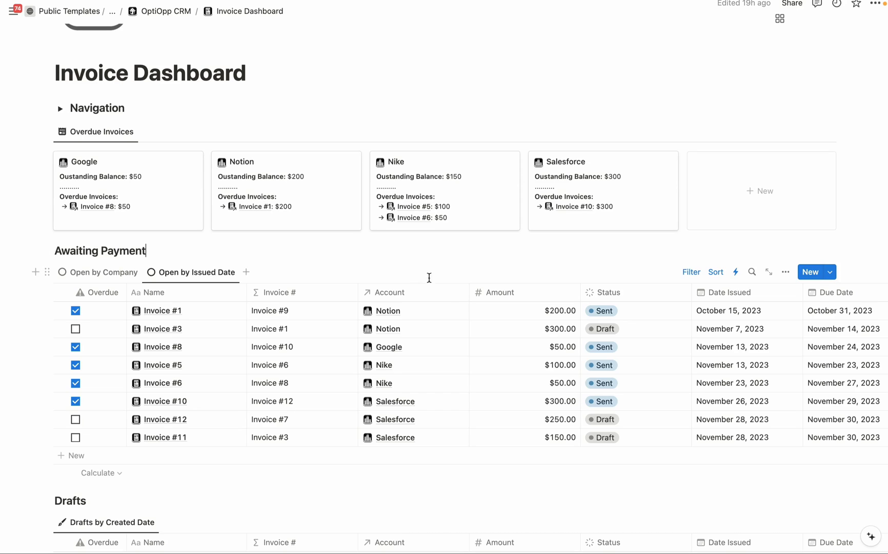
pyautogui.moveTo(405, 311)
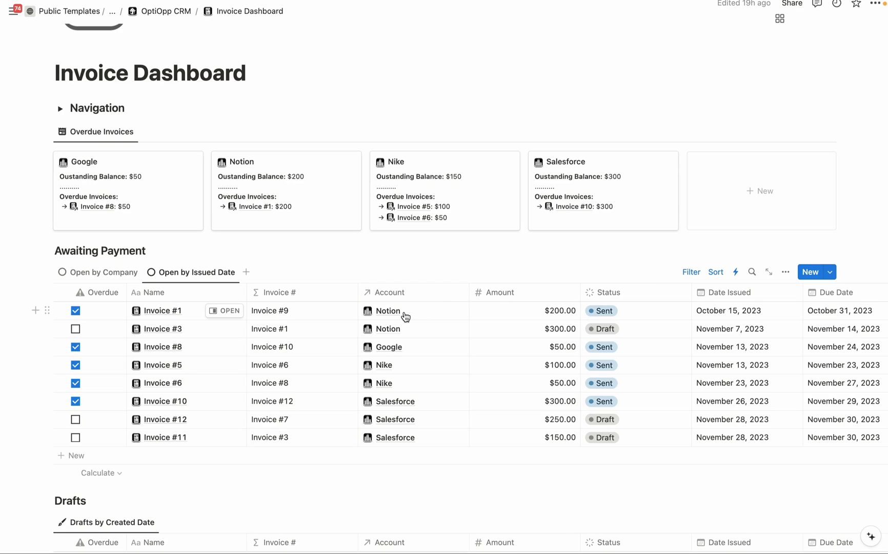
# Preview the Notion account from Overdue Invoices, scrolling its opportunities, contacts, cases and projects, then close it.
pyautogui.click(399, 312)
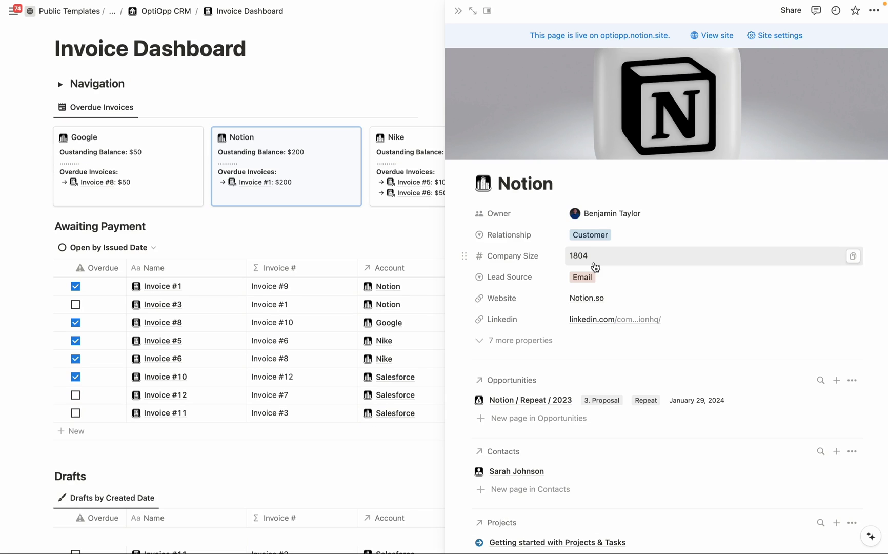
pyautogui.scroll(-4, 594, 266)
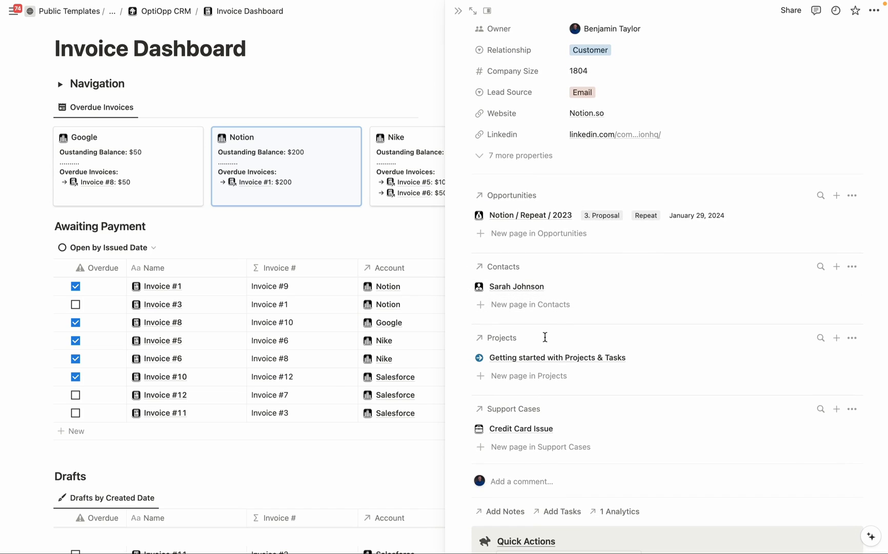
pyautogui.scroll(-4, 544, 405)
pyautogui.scroll(-4, 517, 410)
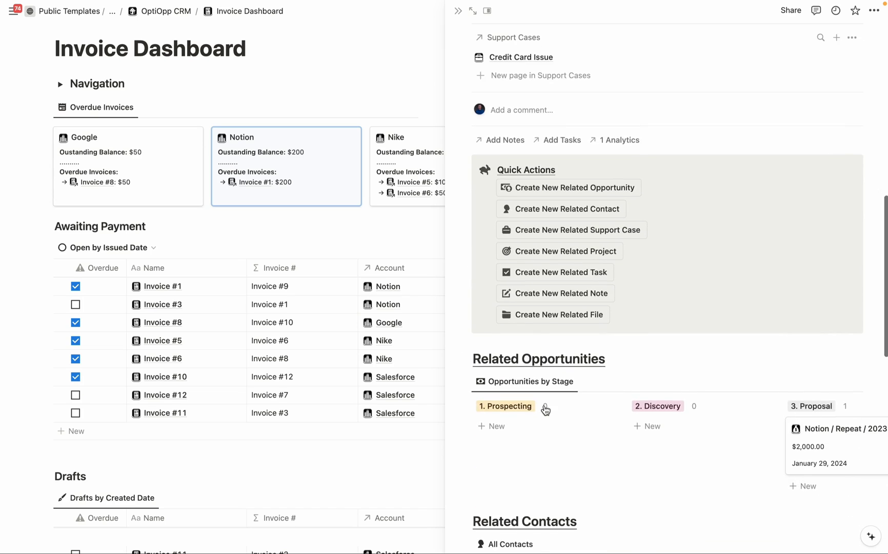
pyautogui.scroll(-3, 543, 406)
pyautogui.scroll(-3, 549, 396)
pyautogui.scroll(-1, 575, 360)
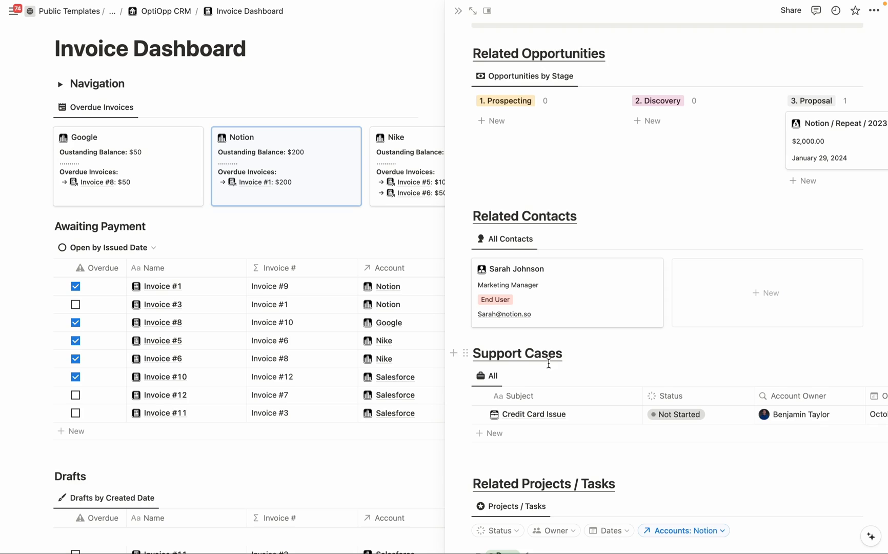
pyautogui.scroll(-5, 549, 363)
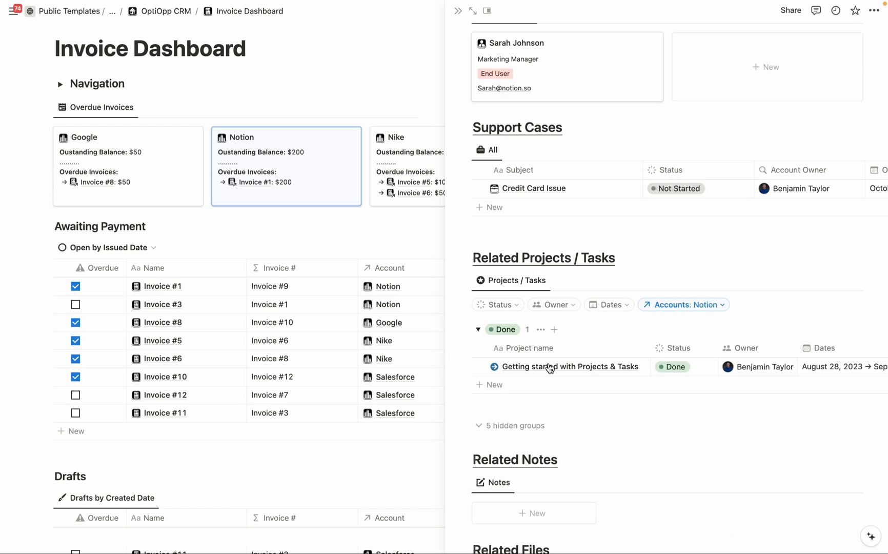
pyautogui.scroll(-2, 549, 368)
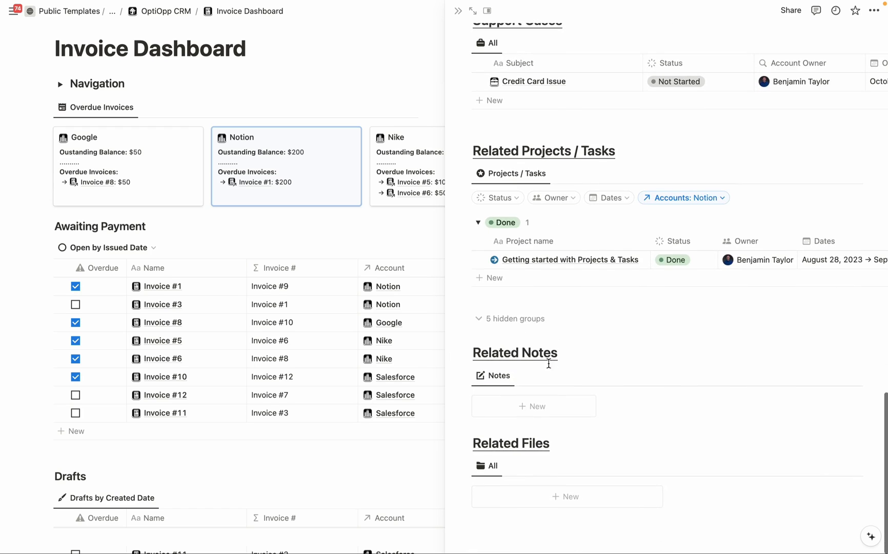
pyautogui.scroll(5, 550, 368)
pyautogui.scroll(5, 550, 368)
pyautogui.scroll(6, 549, 368)
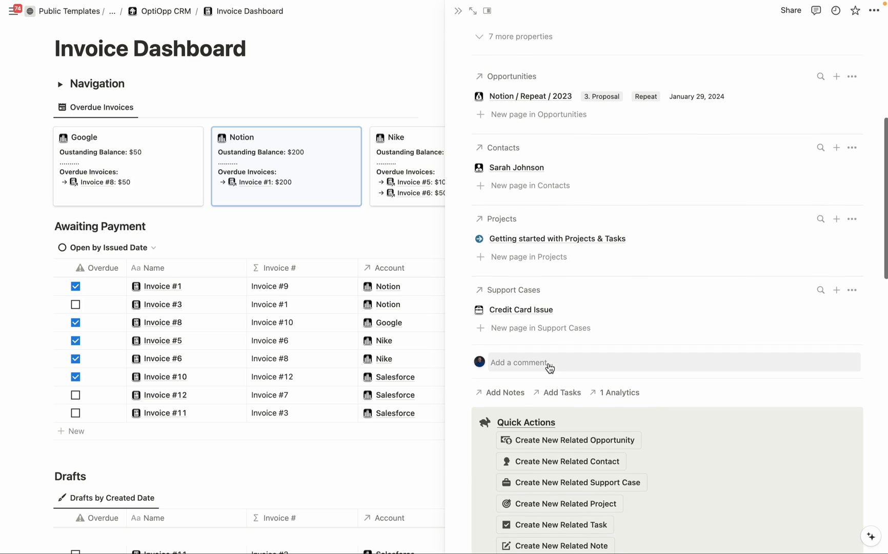
pyautogui.scroll(7, 548, 368)
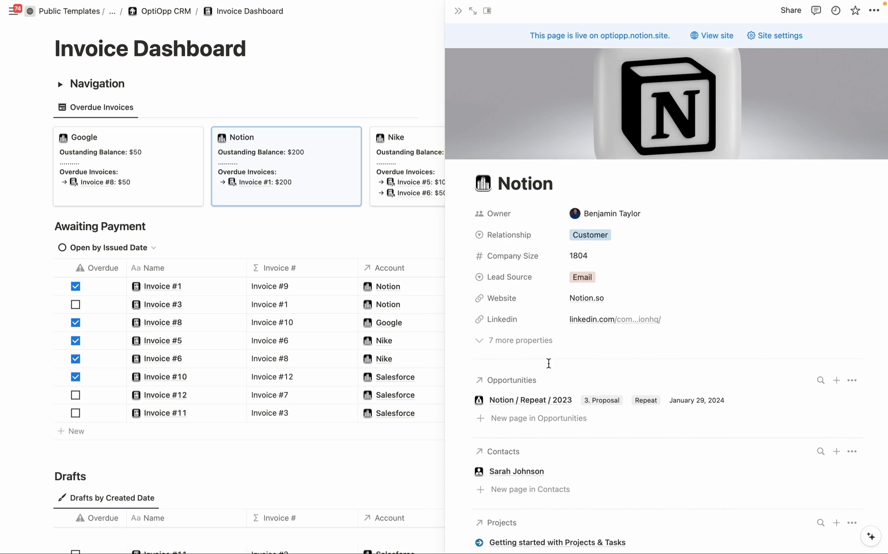
pyautogui.click(459, 15)
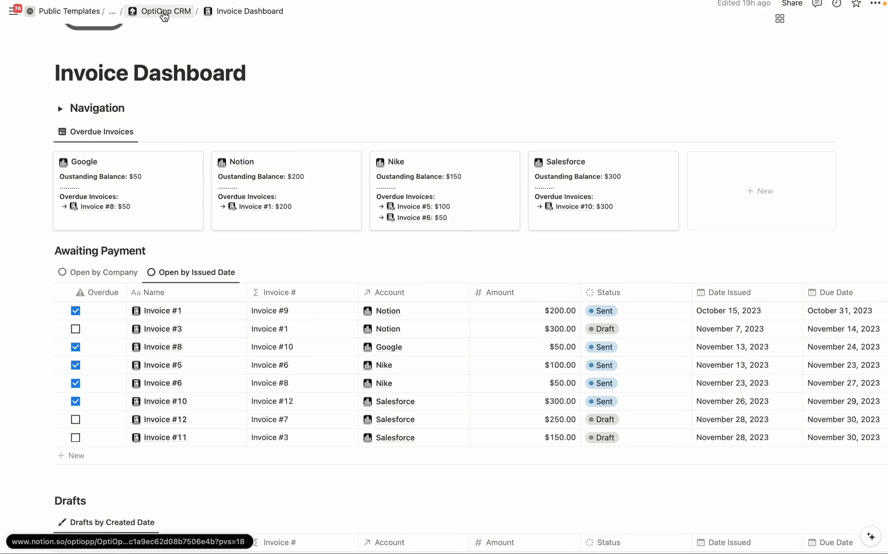
# Go from the OptiOpp CRM home page to the Support CRM page and browse it.
pyautogui.click(164, 15)
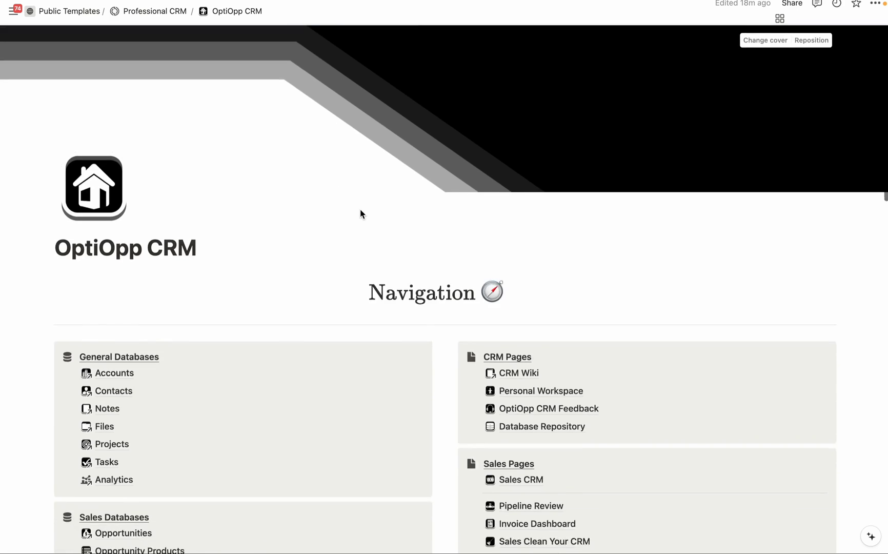
pyautogui.scroll(-5, 360, 211)
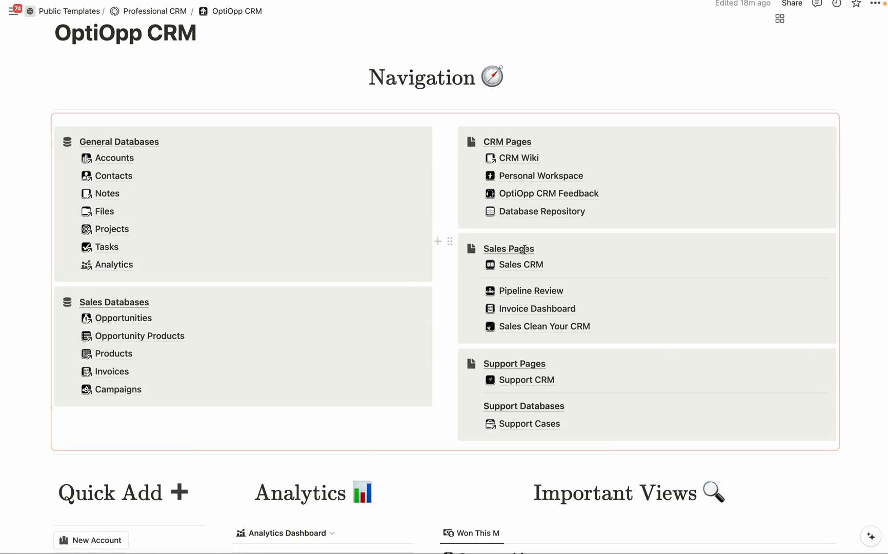
pyautogui.click(526, 380)
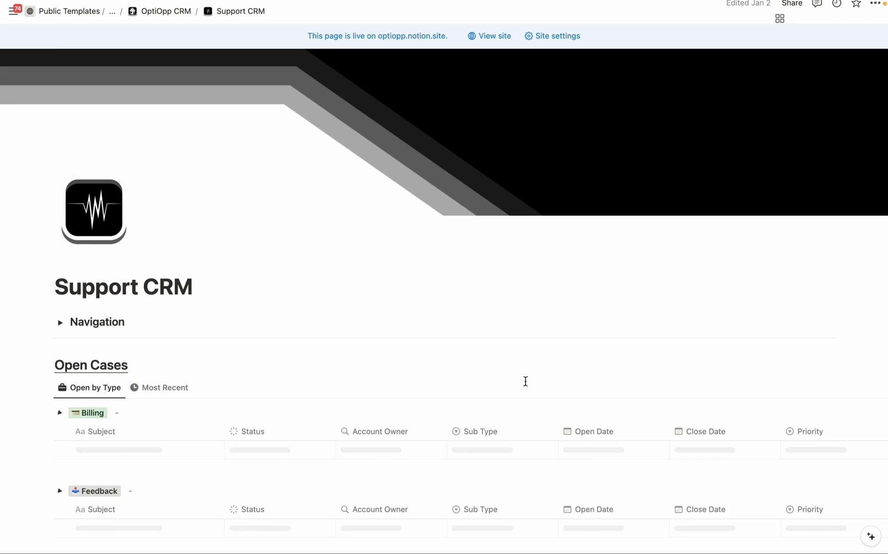
pyautogui.scroll(-3, 455, 161)
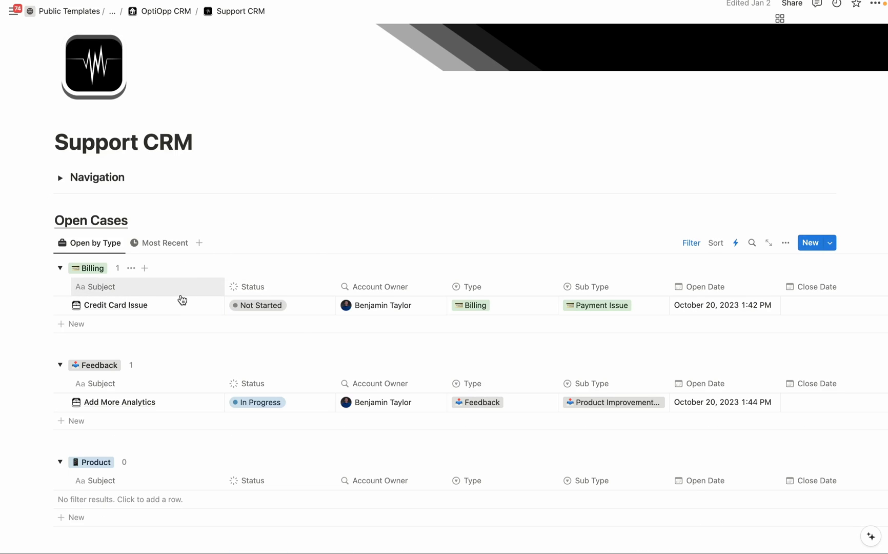
pyautogui.moveTo(149, 286)
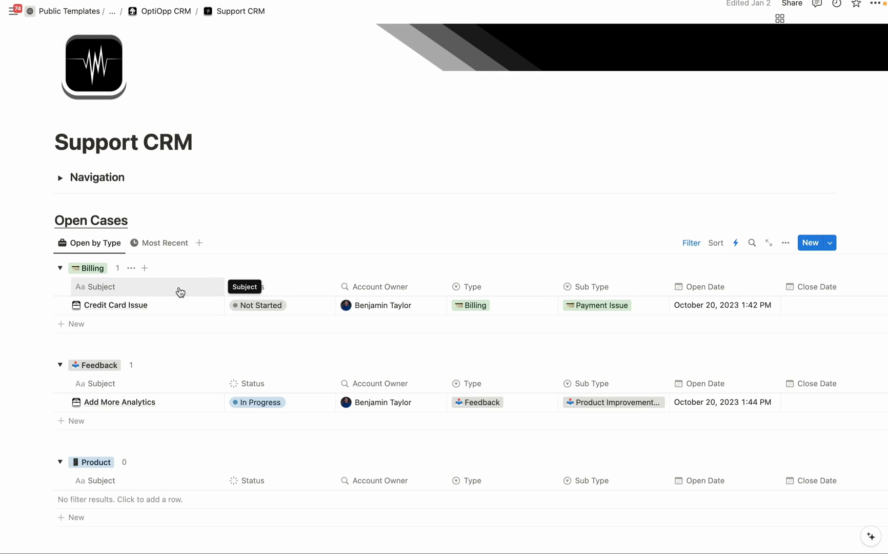
pyautogui.scroll(-5, 180, 291)
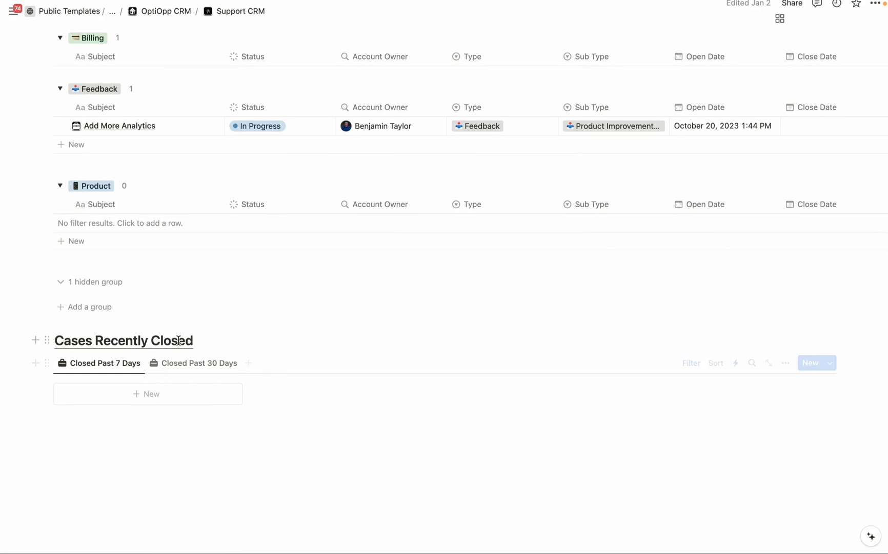
pyautogui.scroll(5, 209, 368)
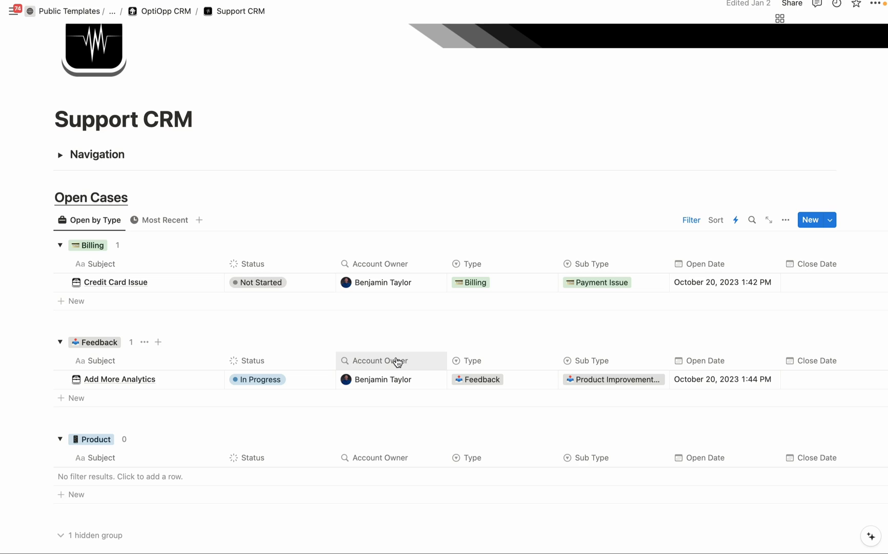
# Check Credit Card Issue's Type and Sub Type options, keeping Billing and Payment Issue.
pyautogui.click(477, 282)
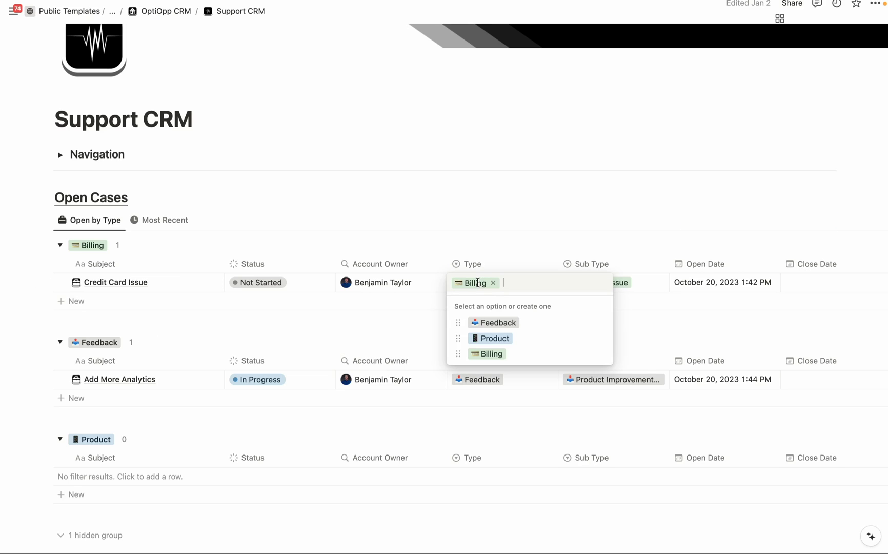
pyautogui.click(499, 354)
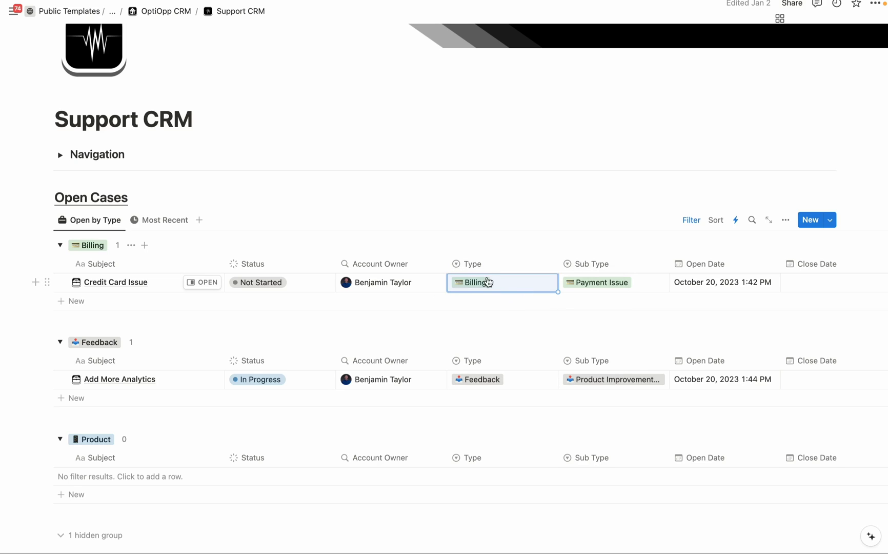
pyautogui.click(592, 286)
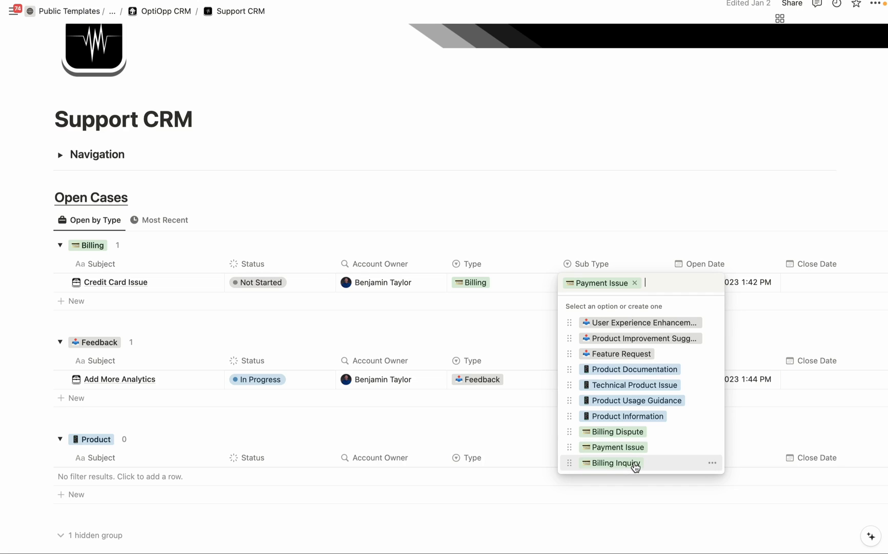
pyautogui.click(398, 202)
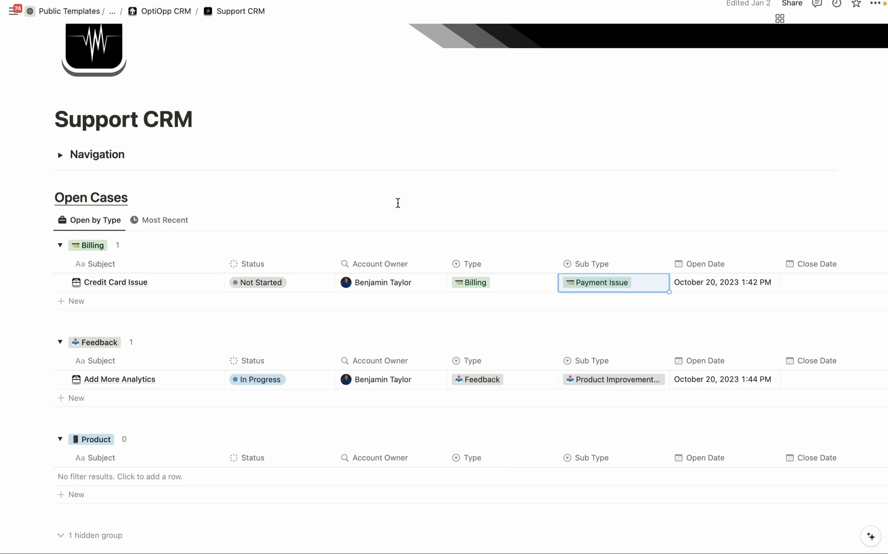
pyautogui.hscroll(3, 564, 281)
pyautogui.hscroll(2, 569, 285)
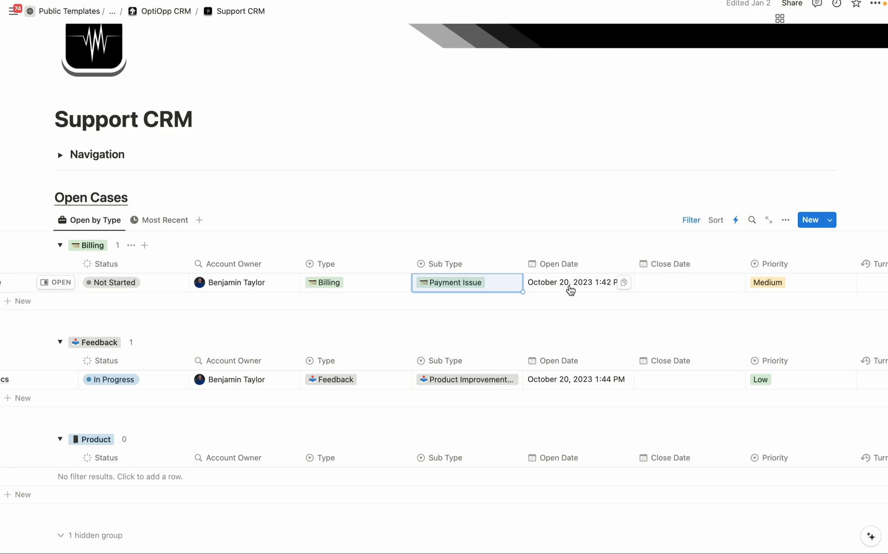
pyautogui.hscroll(3, 570, 290)
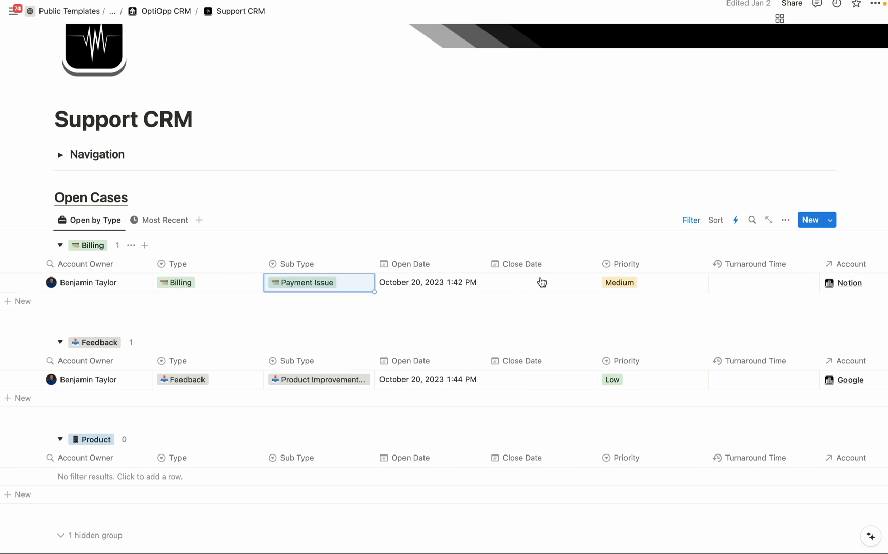
pyautogui.hscroll(-3, 541, 281)
pyautogui.hscroll(-3, 538, 282)
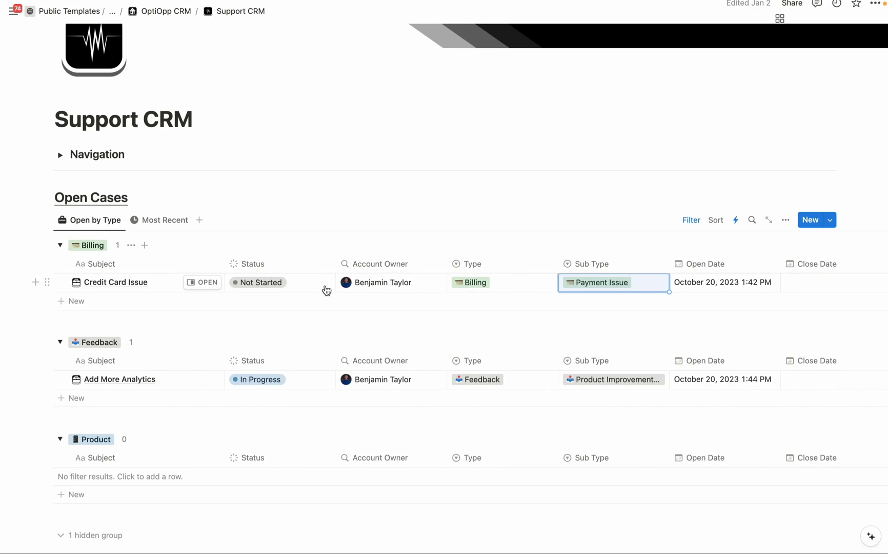
pyautogui.click(261, 286)
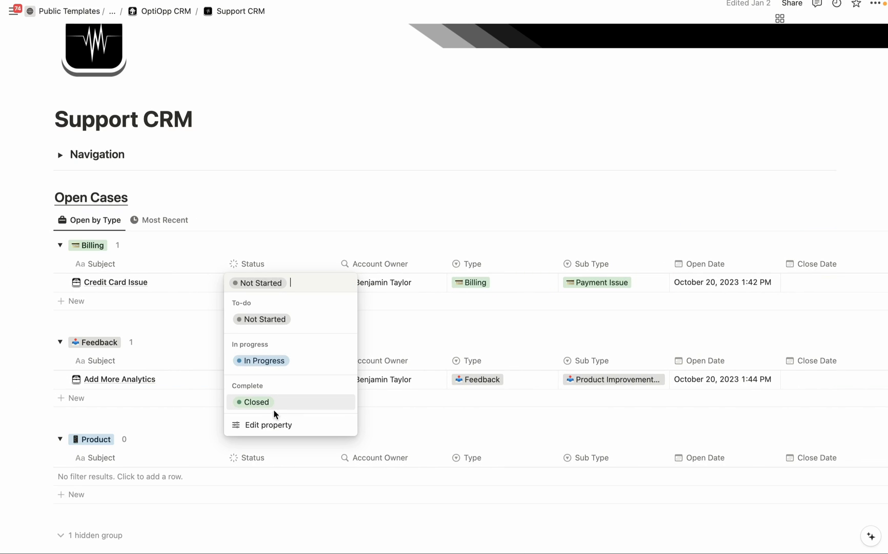
# Mark Credit Card Issue as Closed and set its open date to January 27, 2024.
pyautogui.click(267, 406)
pyautogui.scroll(-5, 263, 405)
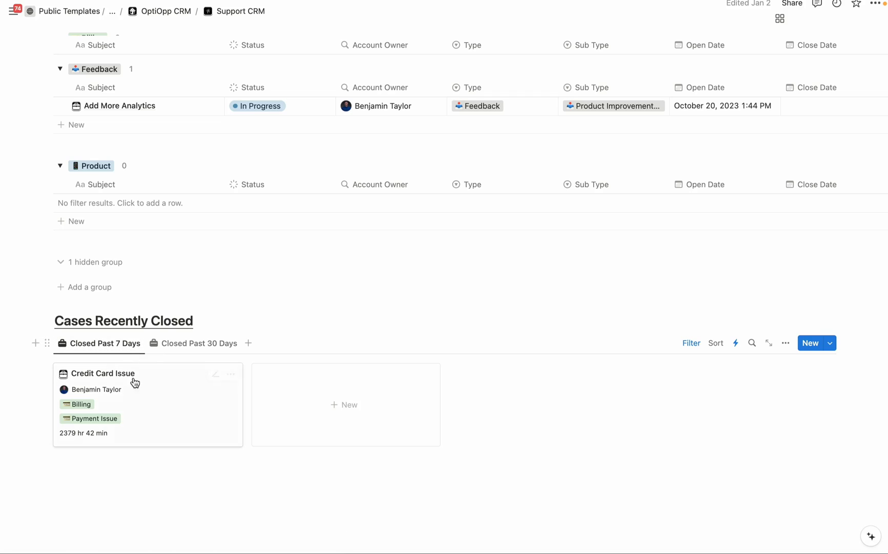
pyautogui.moveTo(83, 433)
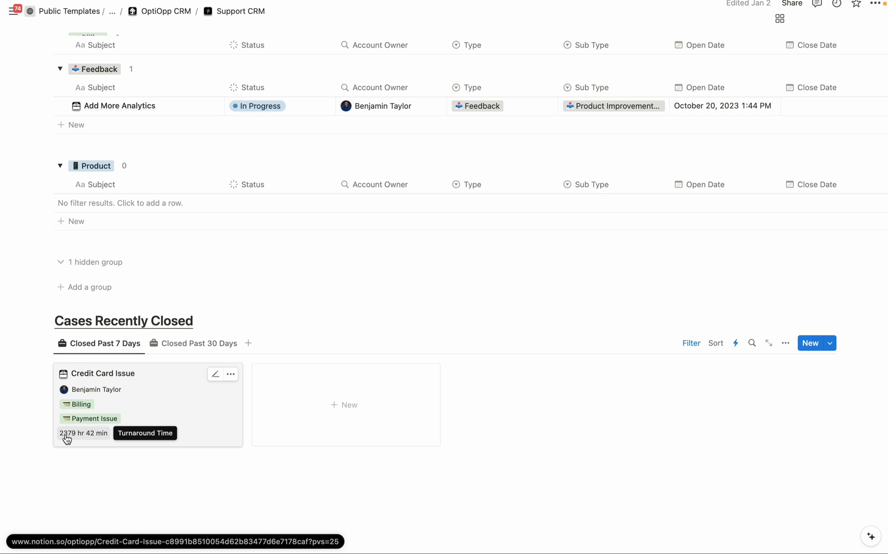
pyautogui.click(178, 405)
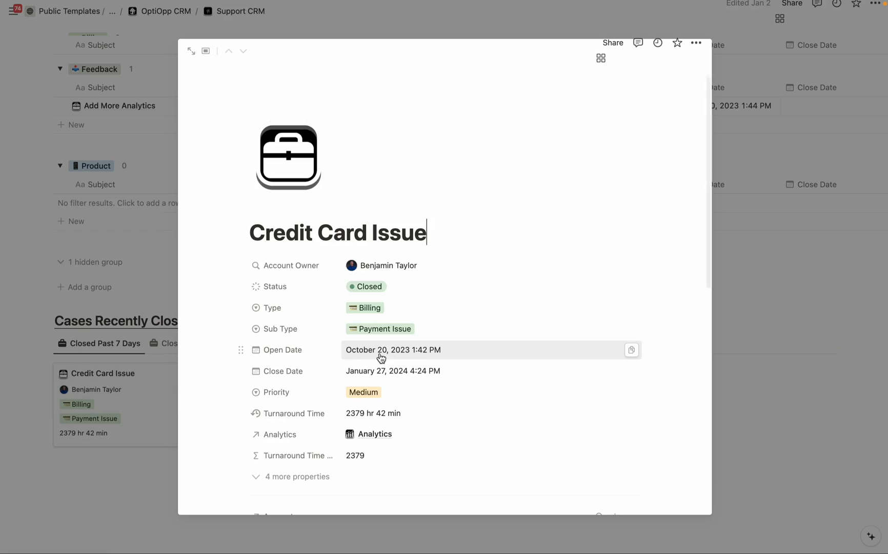
pyautogui.click(381, 354)
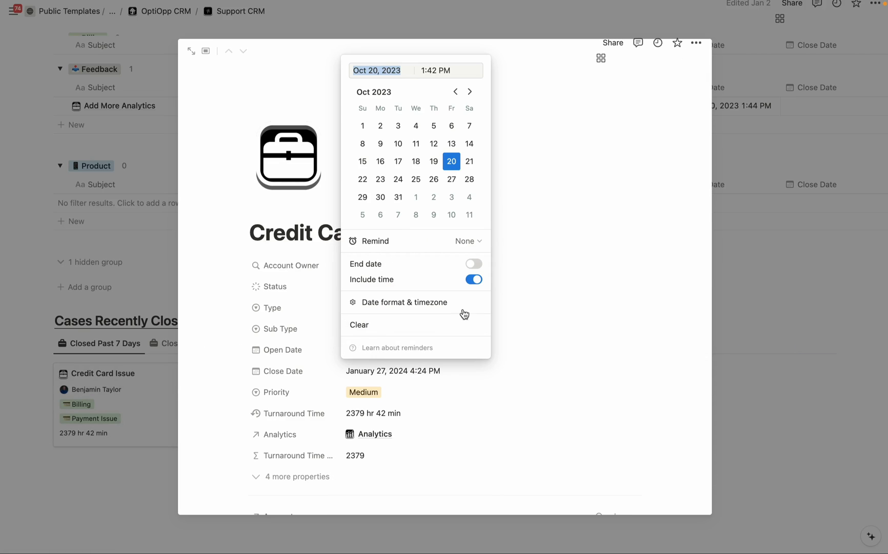
pyautogui.click(463, 91)
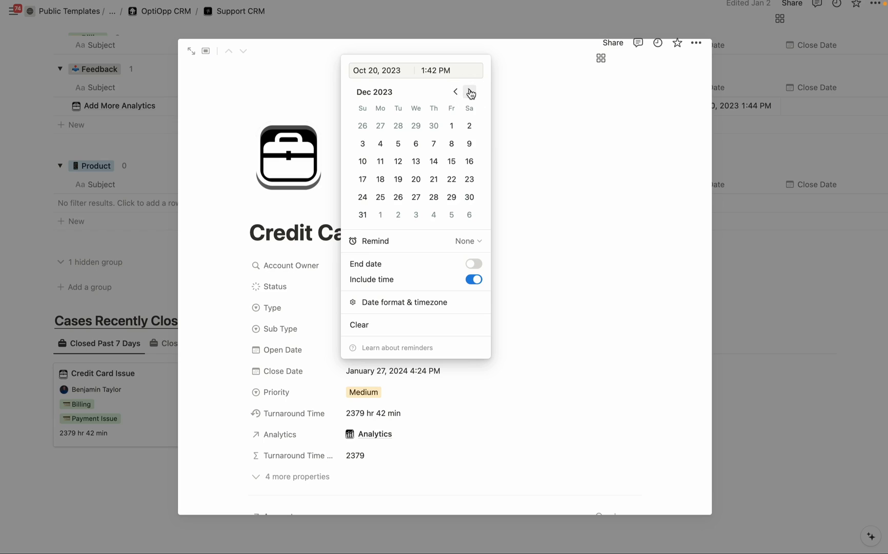
pyautogui.click(462, 91)
pyautogui.click(469, 179)
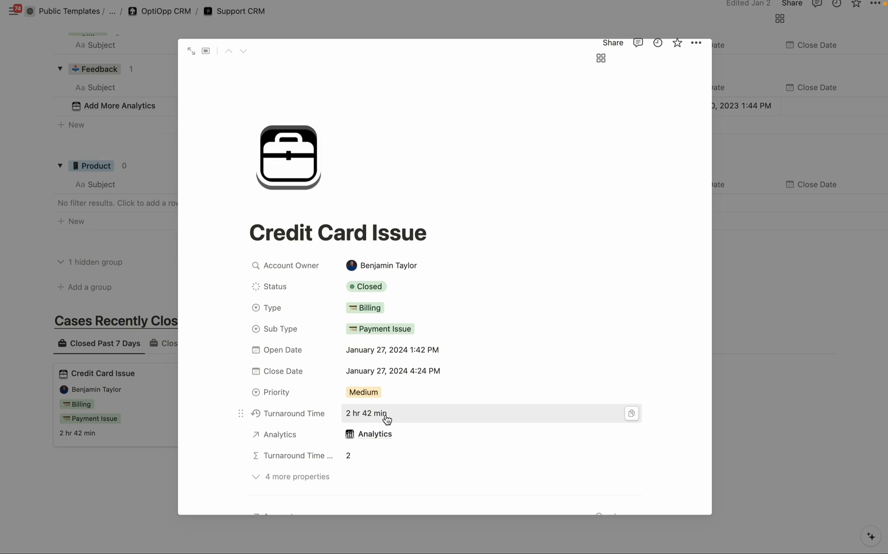
# Browse the Personal Workspace page and its My Accounts Owner: Me filter, then return home.
pyautogui.press('Escape')
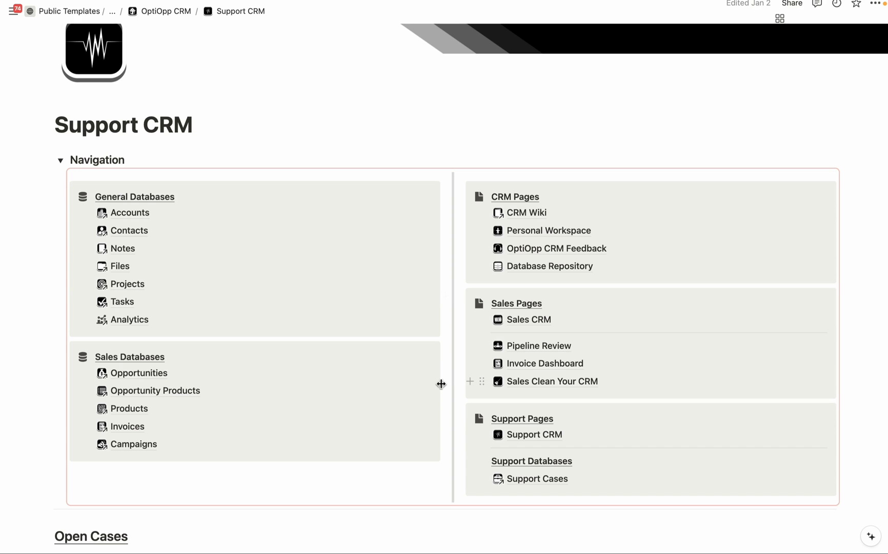
pyautogui.click(545, 231)
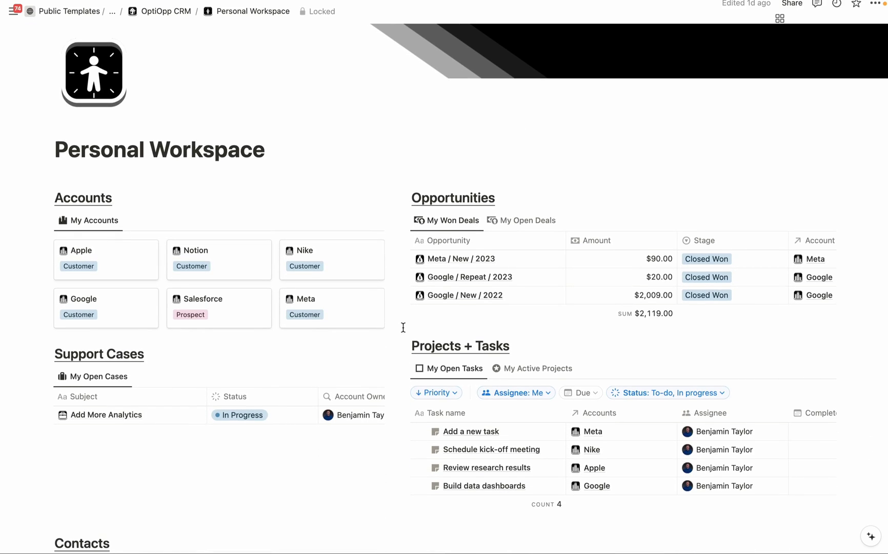
pyautogui.scroll(-1, 403, 327)
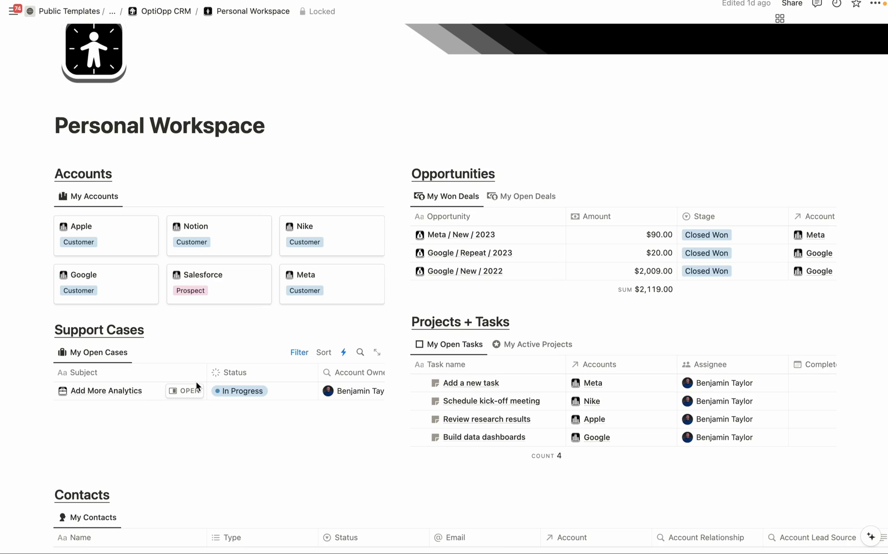
pyautogui.scroll(-2, 196, 382)
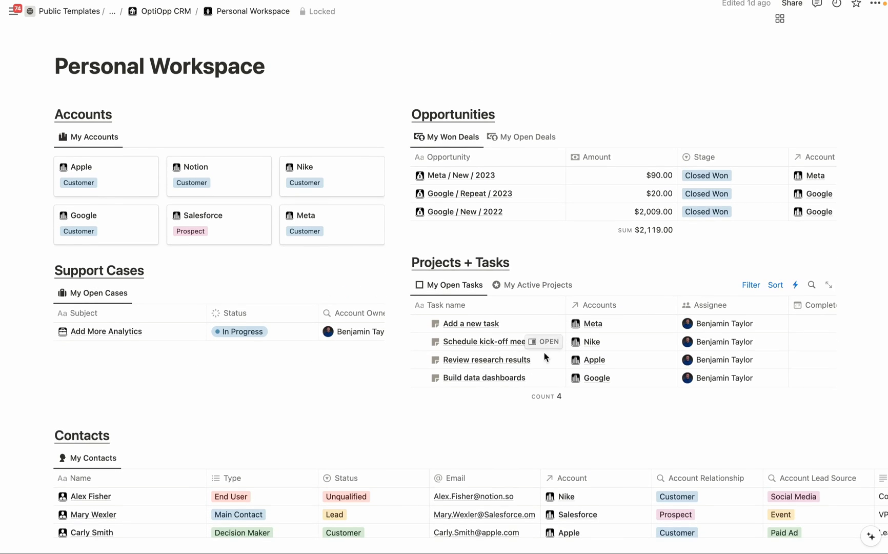
pyautogui.scroll(-3, 325, 419)
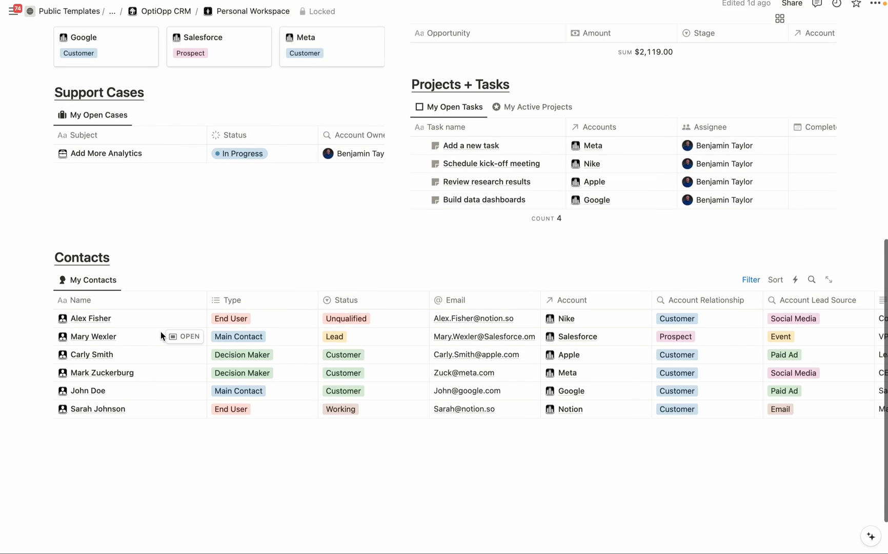
pyautogui.scroll(5, 161, 333)
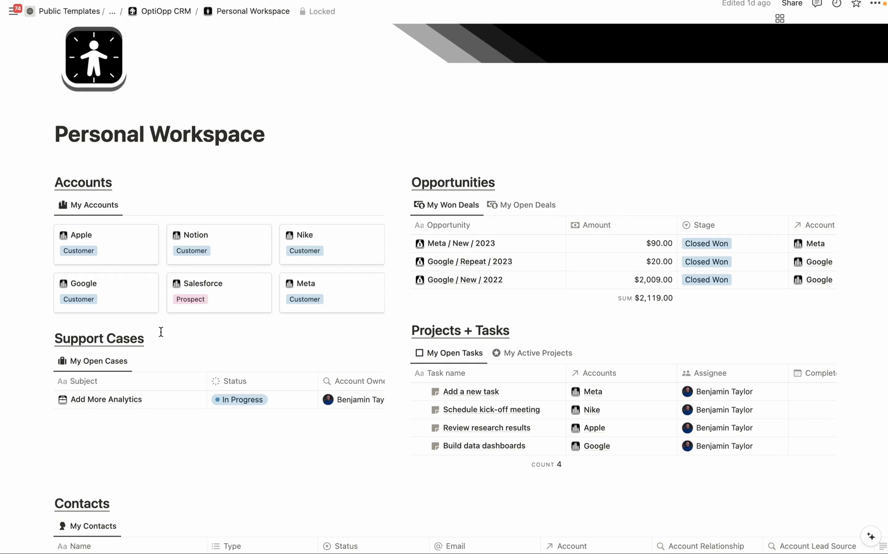
pyautogui.moveTo(219, 257)
pyautogui.click(298, 207)
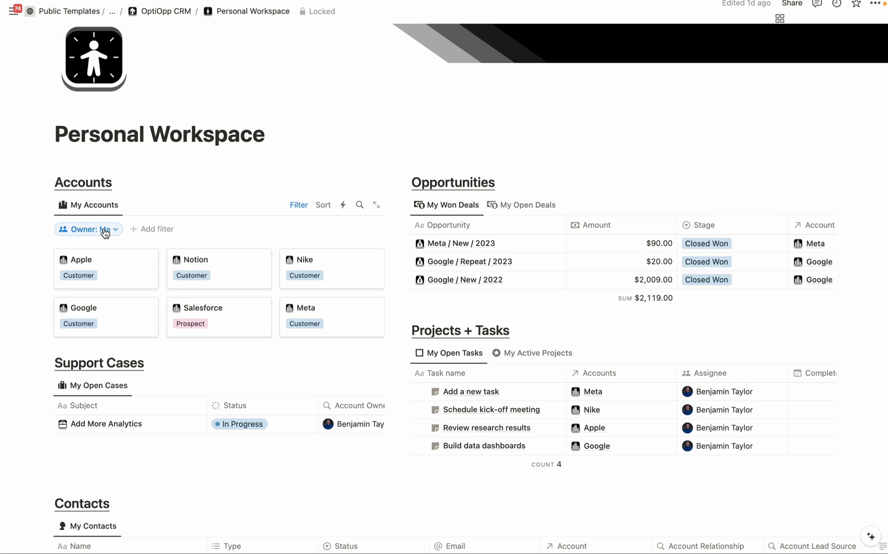
pyautogui.hotkey('alt', 'Left')
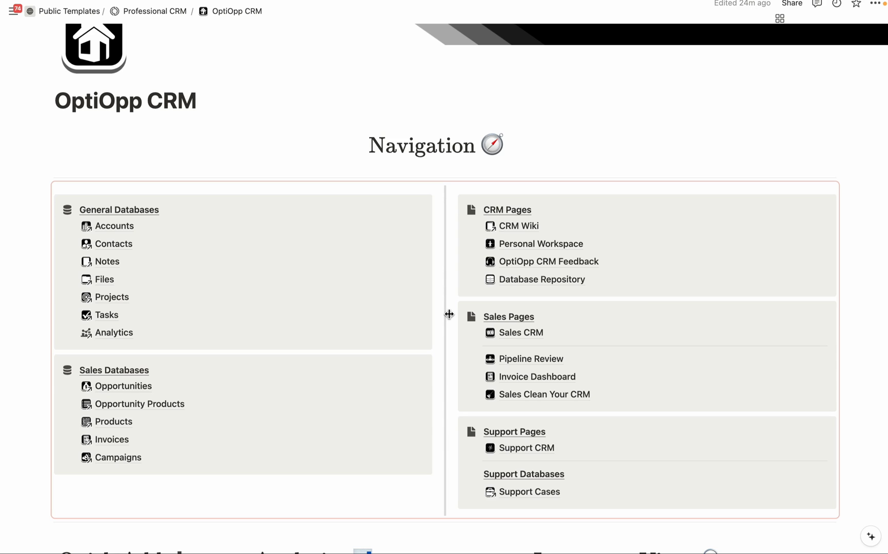
# Open the CRM Wiki and briefly preview the Opportunities Explained article.
pyautogui.click(530, 228)
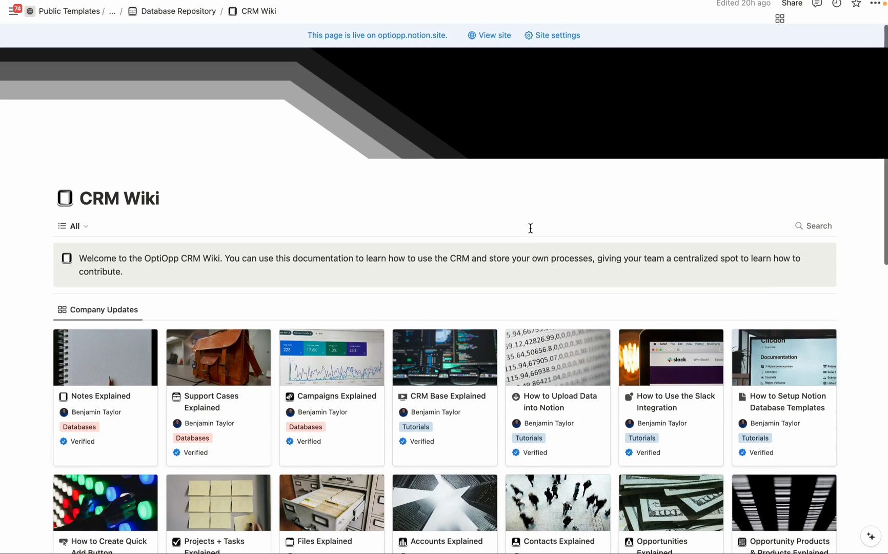
pyautogui.scroll(-5, 530, 228)
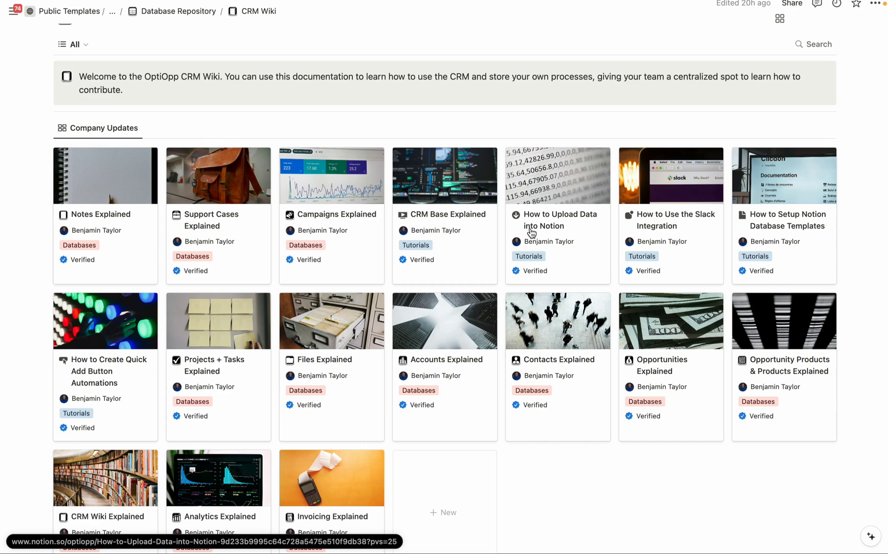
pyautogui.moveTo(670, 365)
pyautogui.click(686, 406)
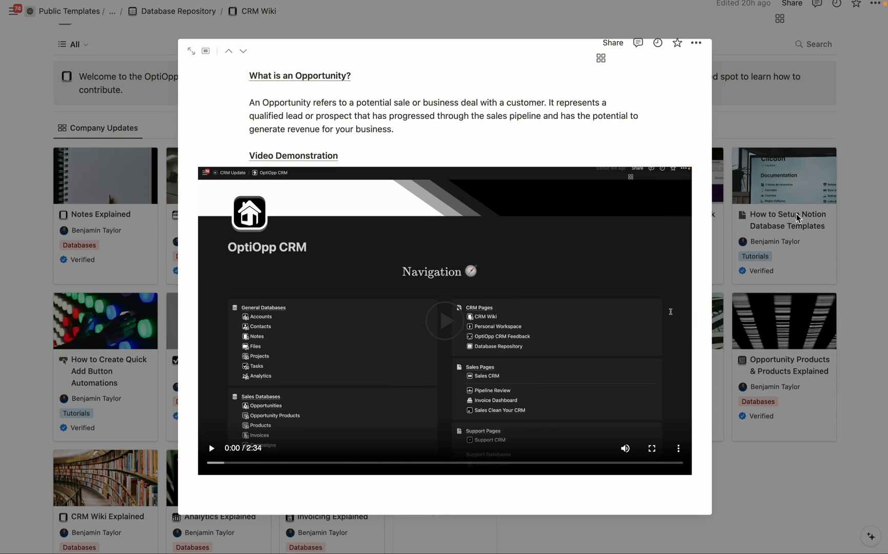
pyautogui.click(715, 196)
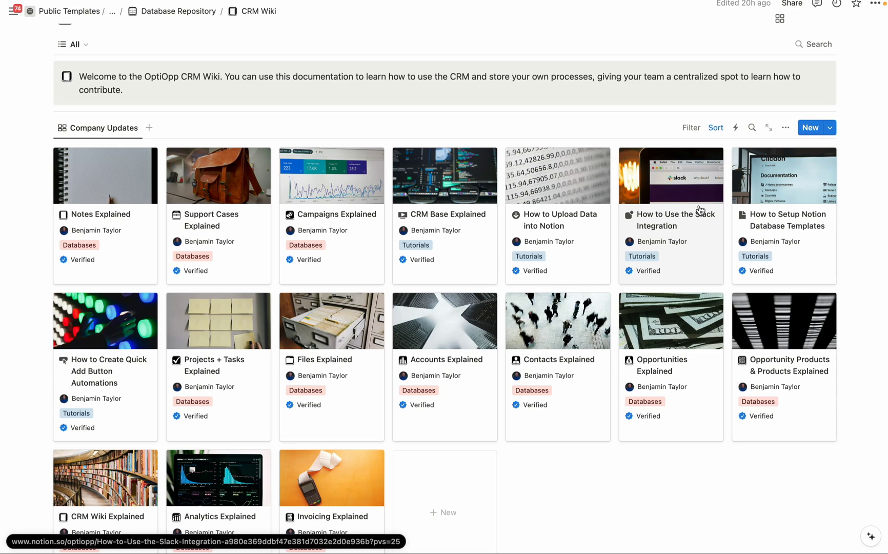
# Scroll the CRM Wiki's Databases Explained and Video Tutorials lists, then back to the gallery.
pyautogui.scroll(-5, 700, 209)
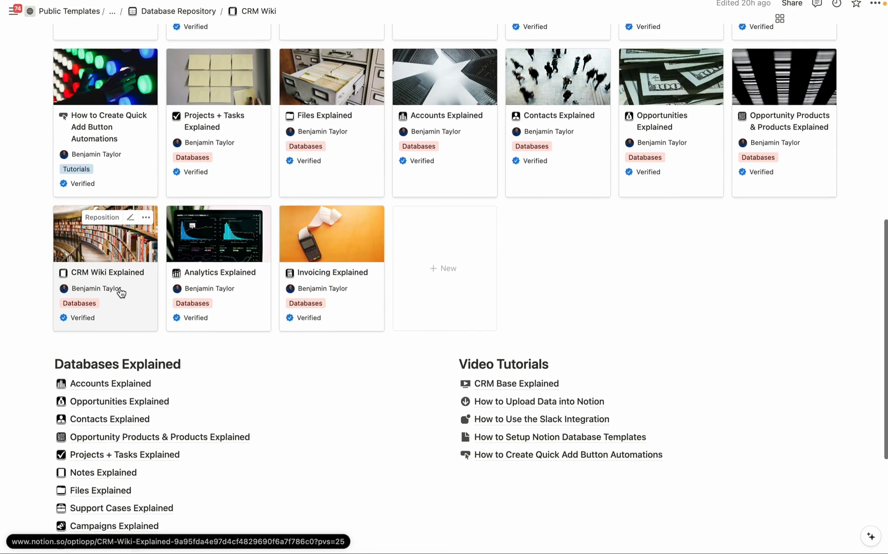
pyautogui.scroll(6, 121, 292)
pyautogui.scroll(1, 121, 292)
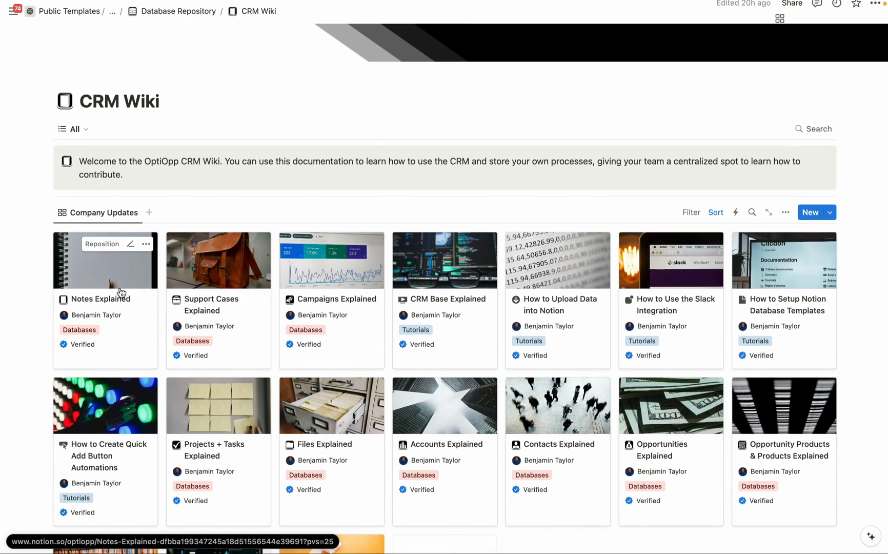
pyautogui.scroll(-1, 121, 292)
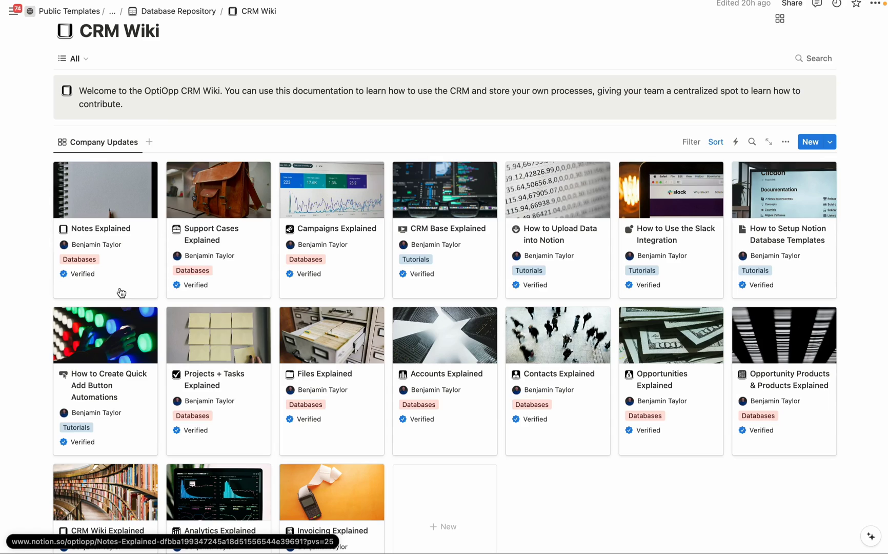